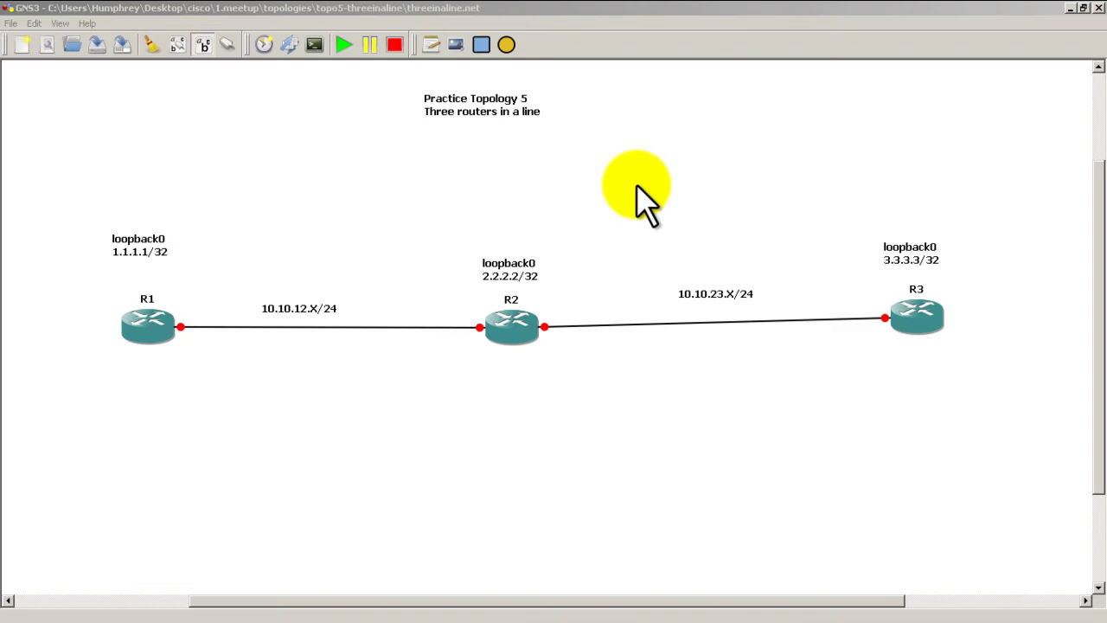
- Change the title note to 'Practice Topology 5b' with a second line 'Three routers - triangle'
left_click(513, 99)
double_click(512, 110)
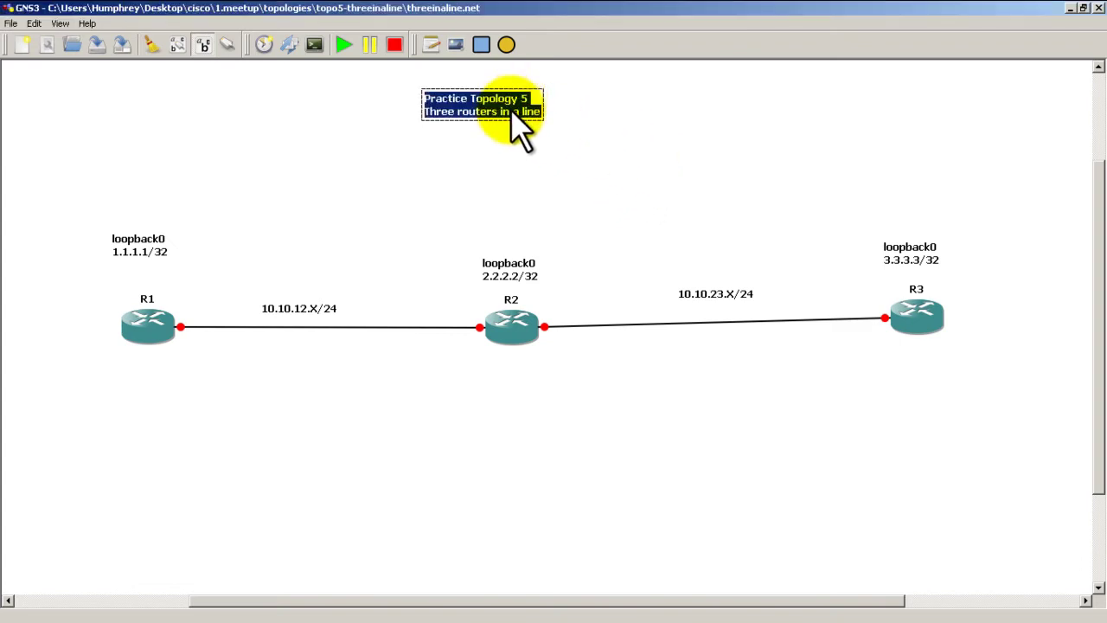
type("Practi")
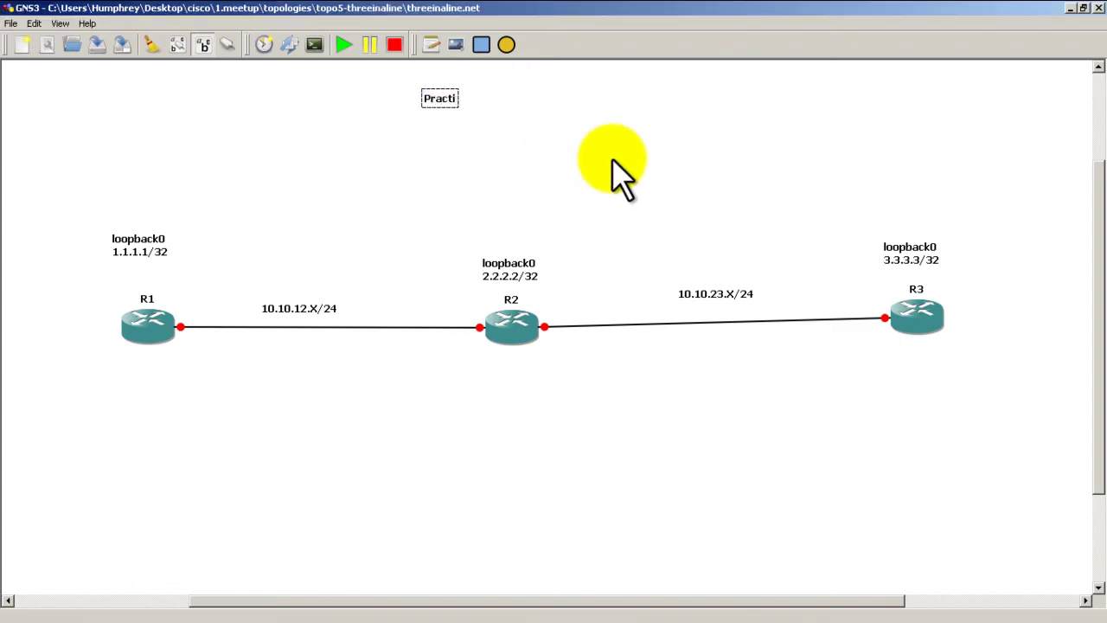
type("ce Topology 5b")
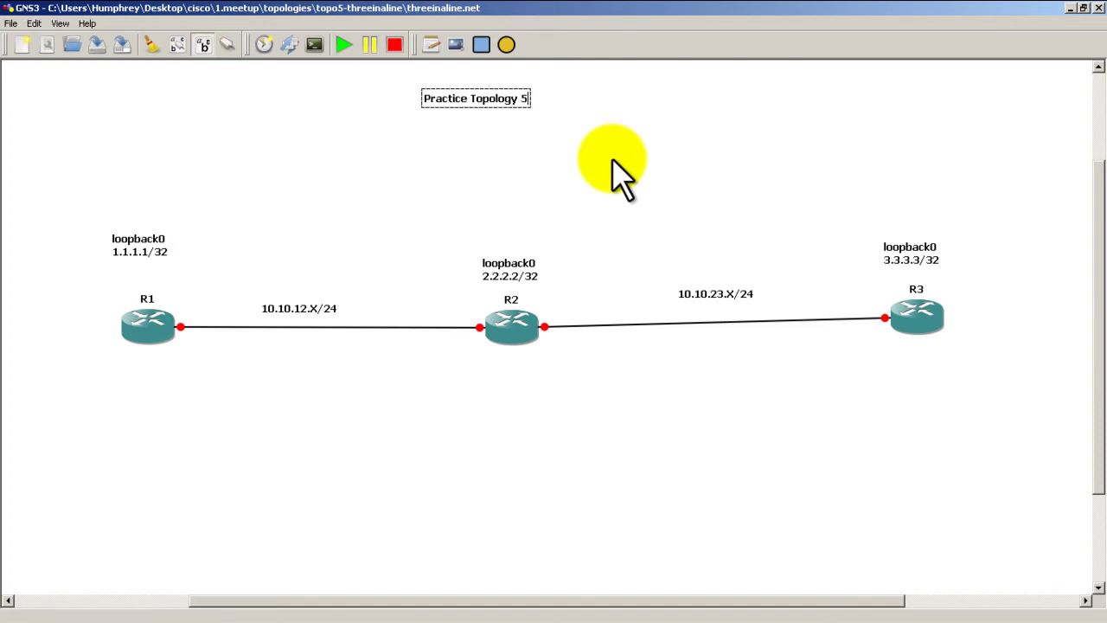
key("Return")
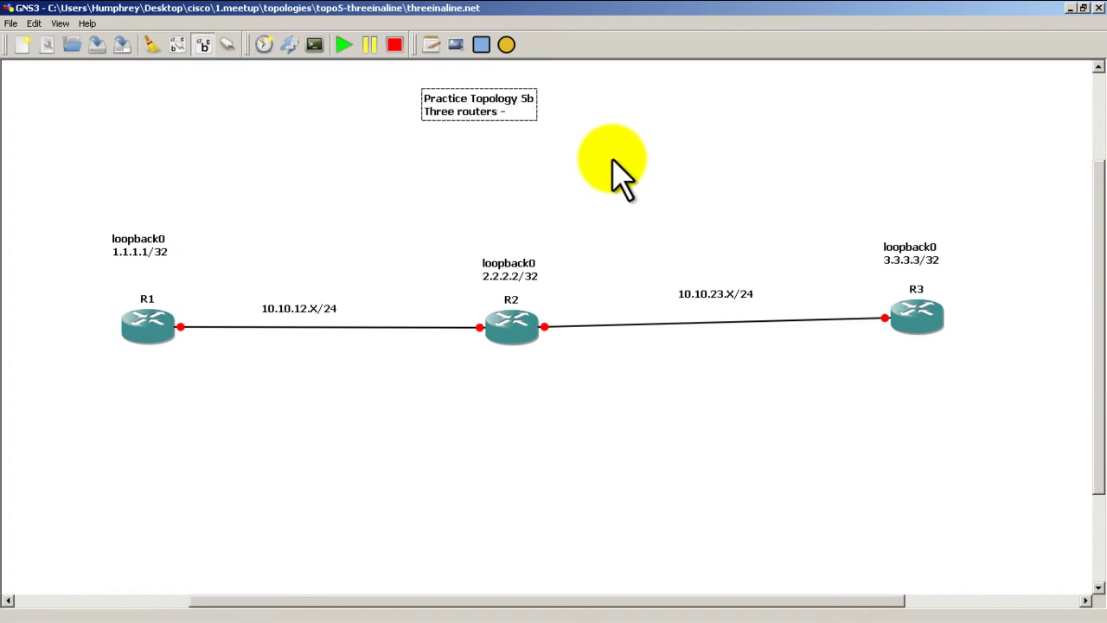
type("Three routers - triangle")
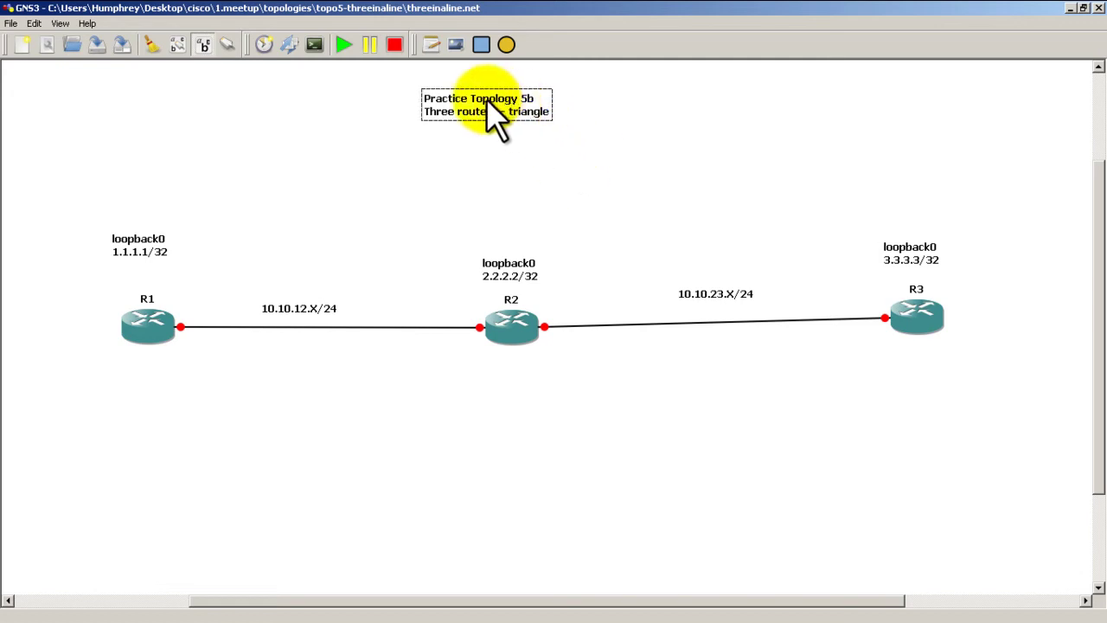
key("ctrl+a")
left_click(435, 102)
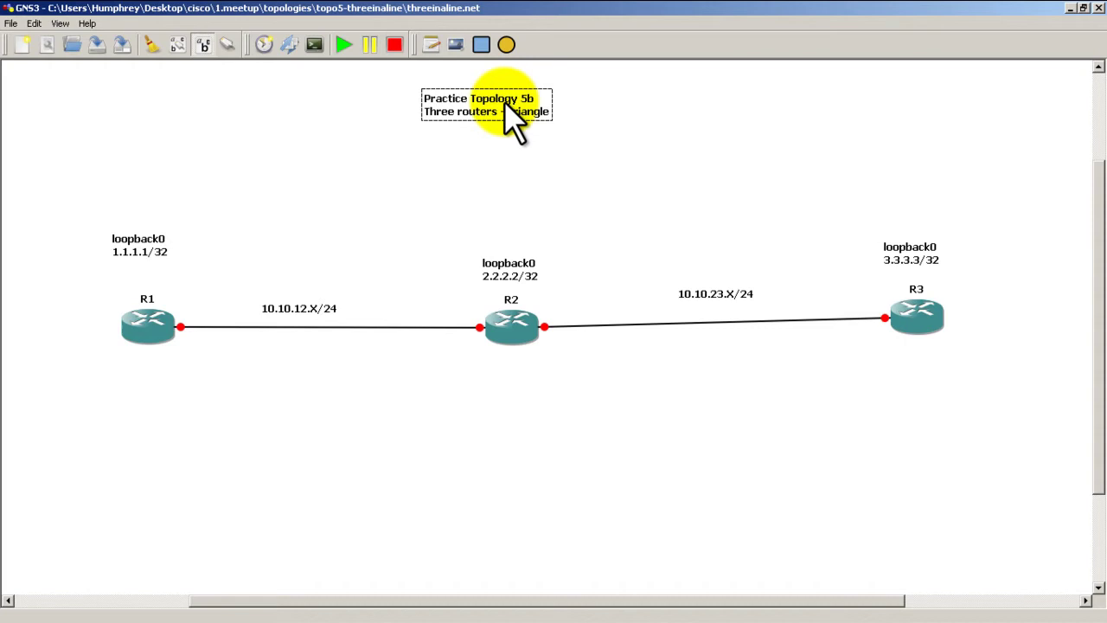
left_click(813, 164)
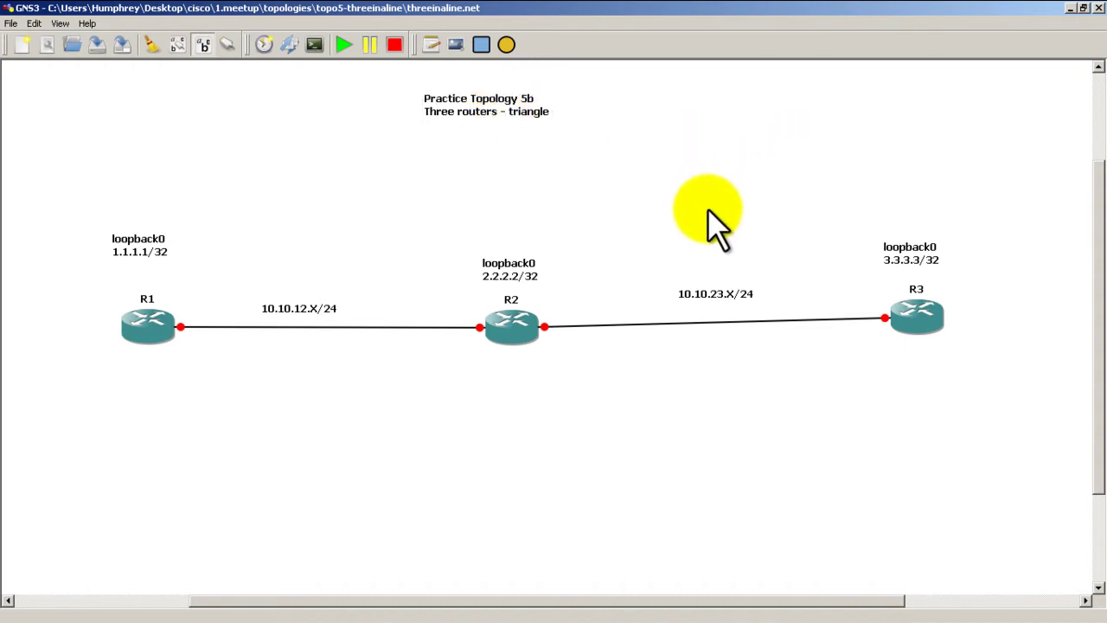
- Move R2 to the top and R1 down-right, each with its loopback label beside it
left_click_drag(513, 319, 515, 153)
left_click_drag(517, 271, 597, 159)
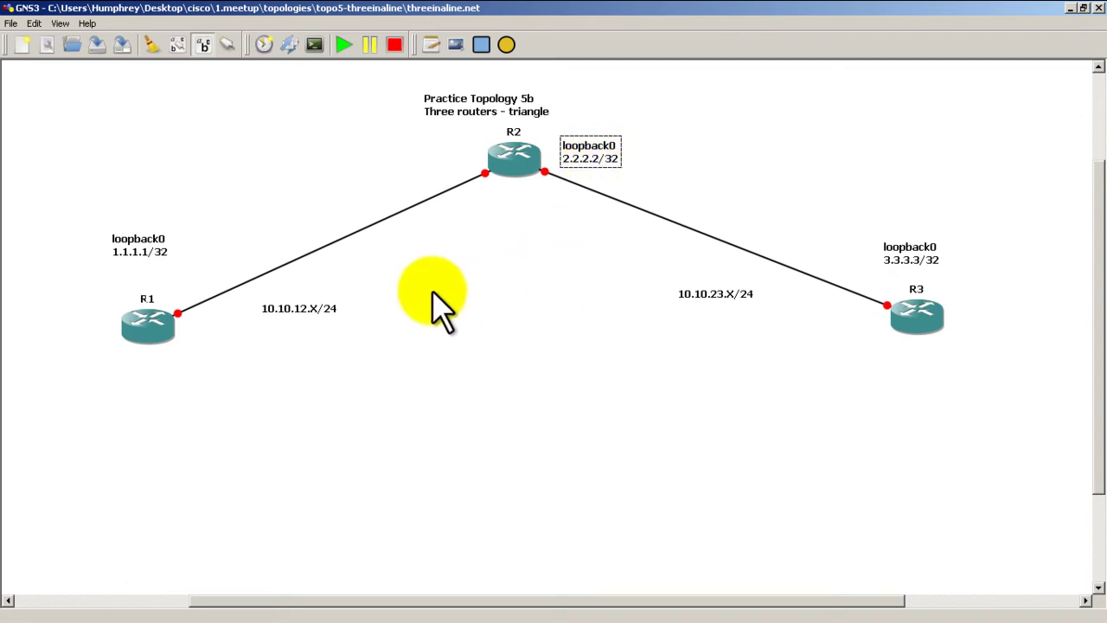
left_click(139, 347)
left_click_drag(139, 345, 223, 423)
left_click_drag(164, 260, 202, 366)
- Move R3 down below R2, placing the 10.10.23.X/24 and R3 loopback labels alongside
left_click_drag(909, 329, 745, 399)
left_click_drag(717, 297, 674, 266)
left_click_drag(906, 264, 827, 416)
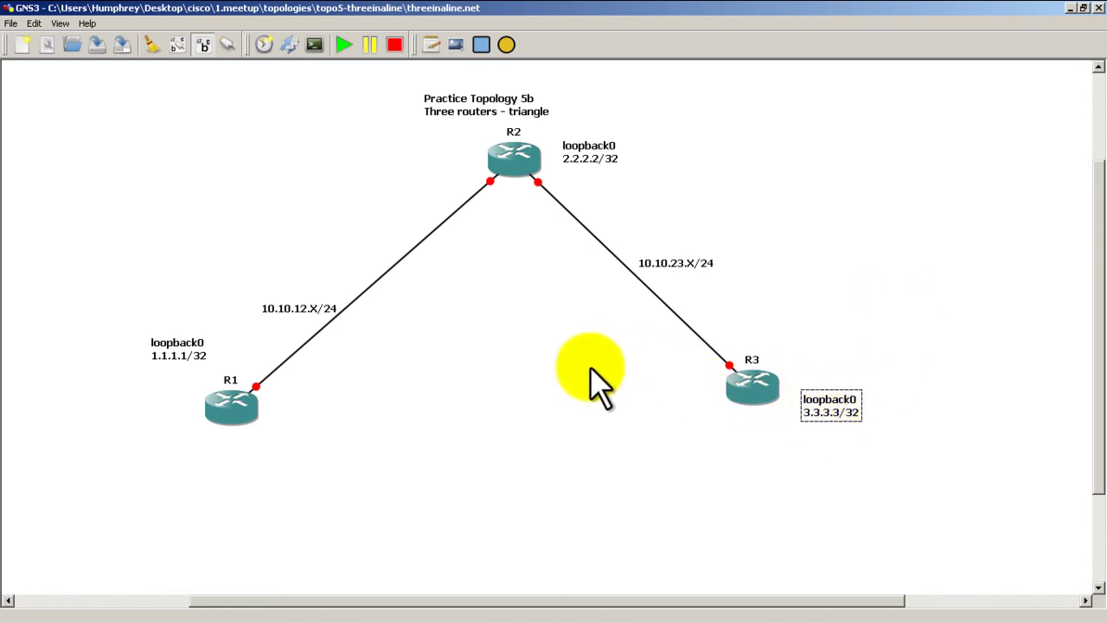
- Add a link from R1's f0/1 to R3, then leave link mode
right_click(235, 413)
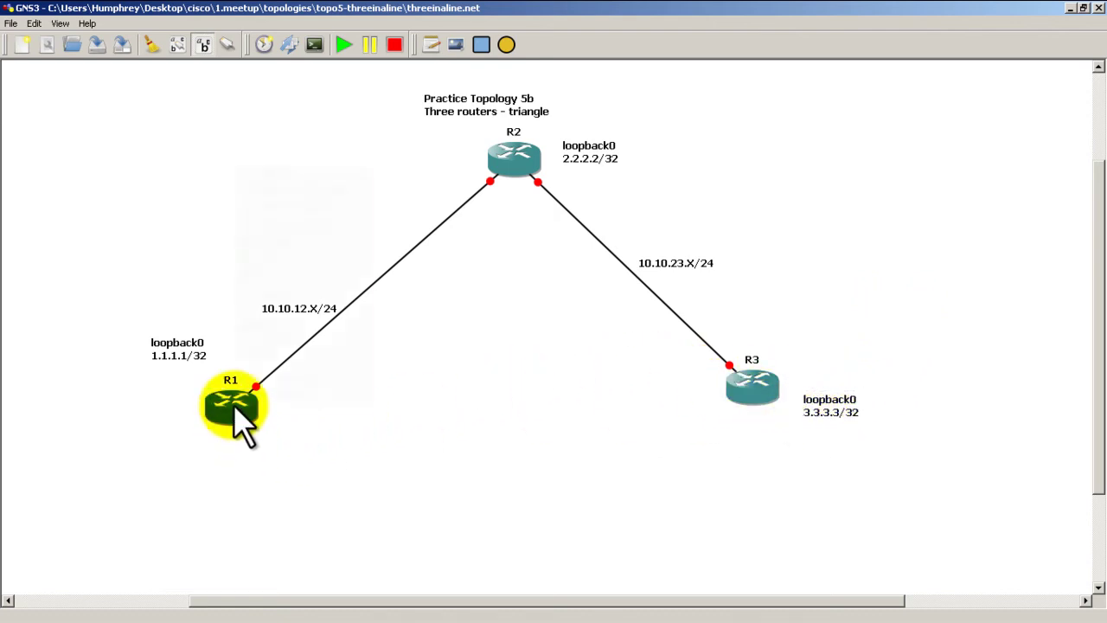
left_click(404, 406)
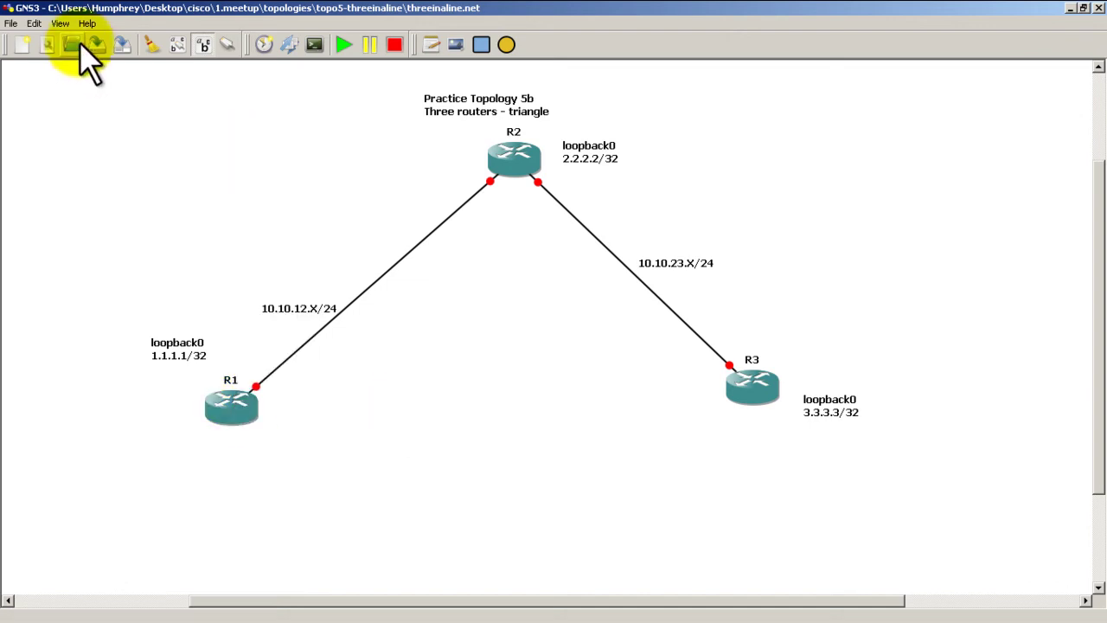
left_click(224, 48)
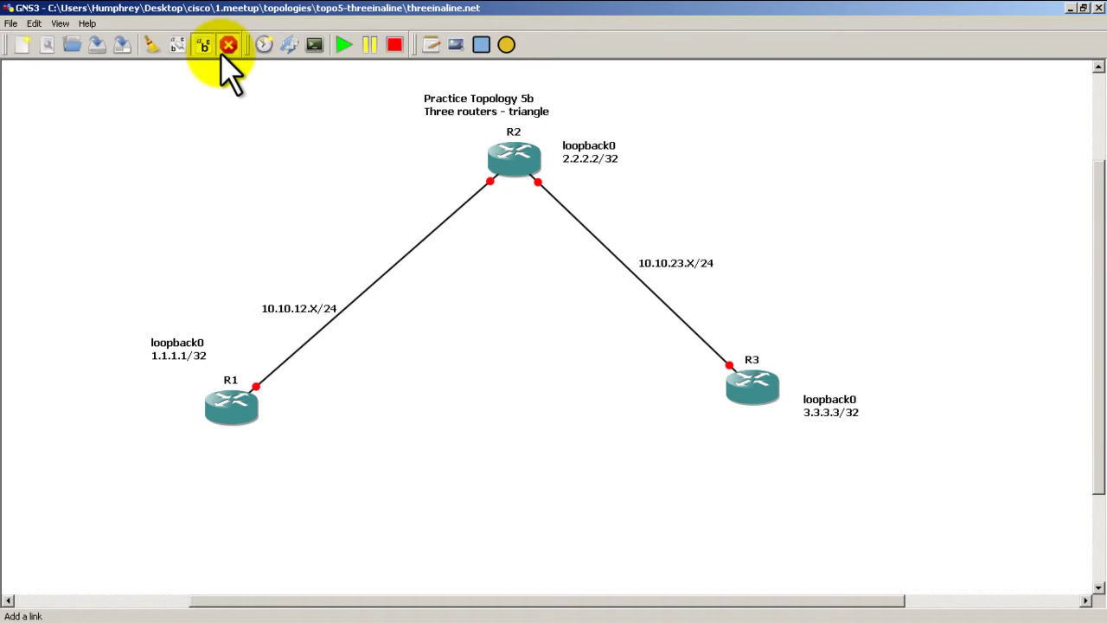
left_click(234, 413)
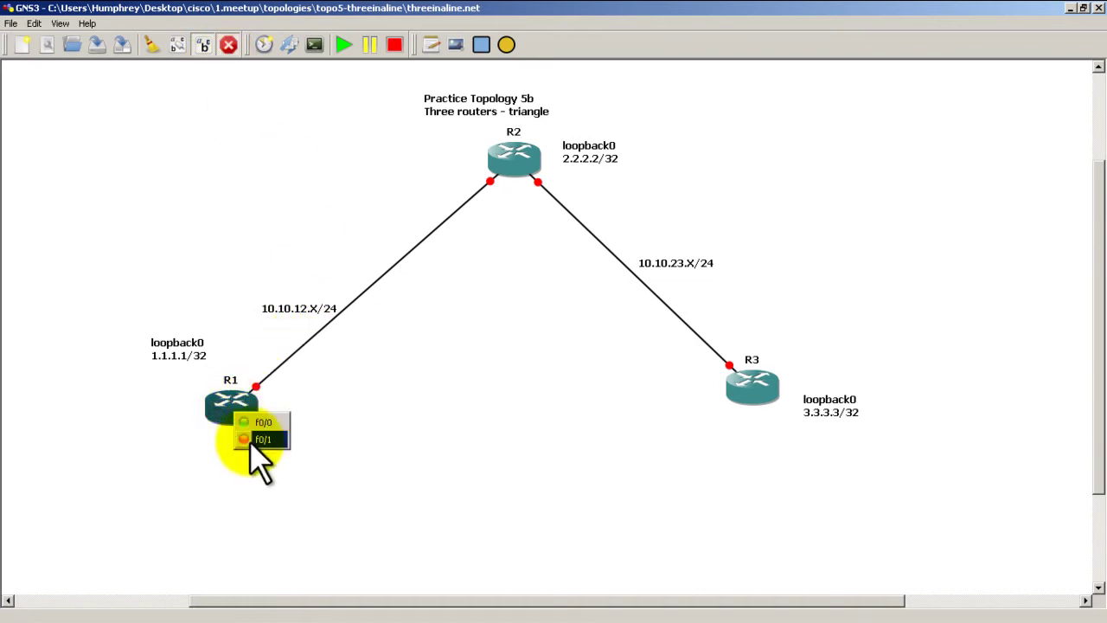
left_click(251, 443)
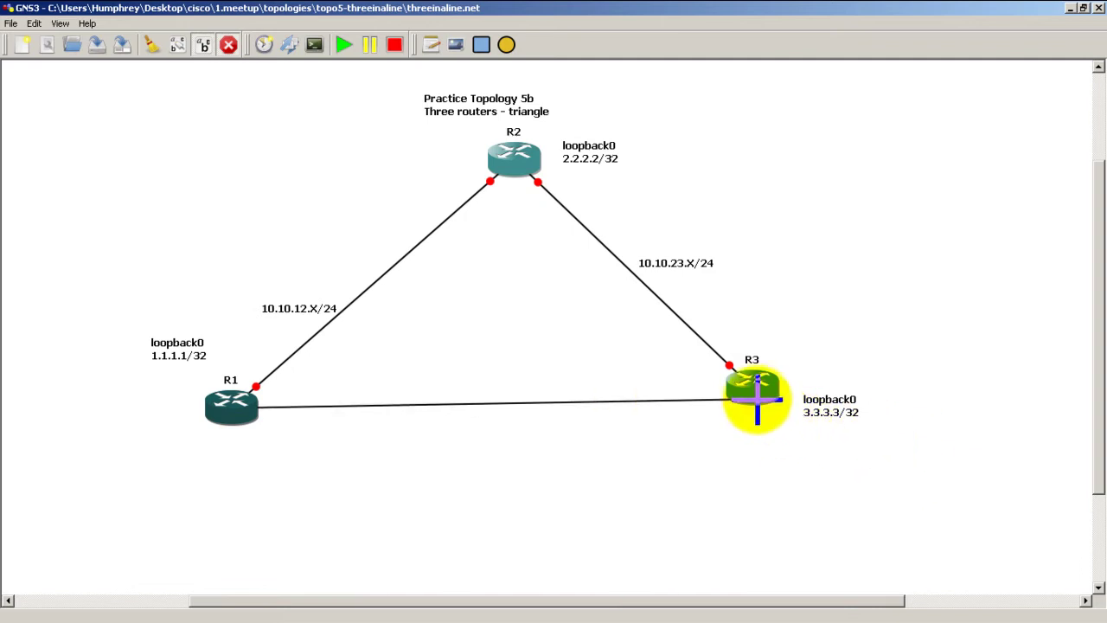
left_click(757, 395)
left_click(781, 411)
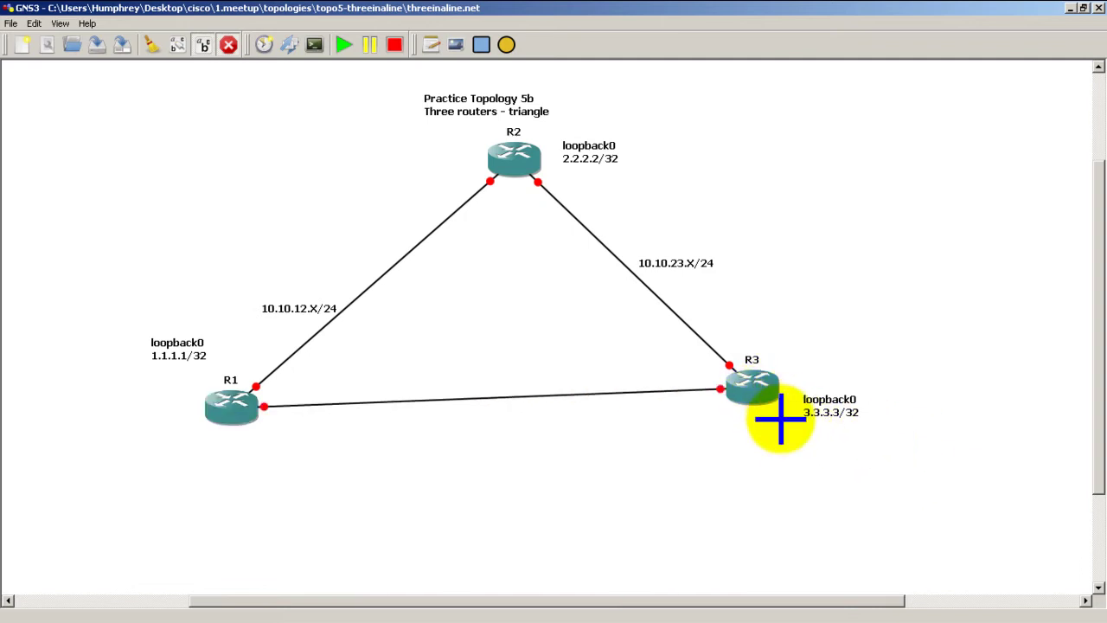
left_click(229, 46)
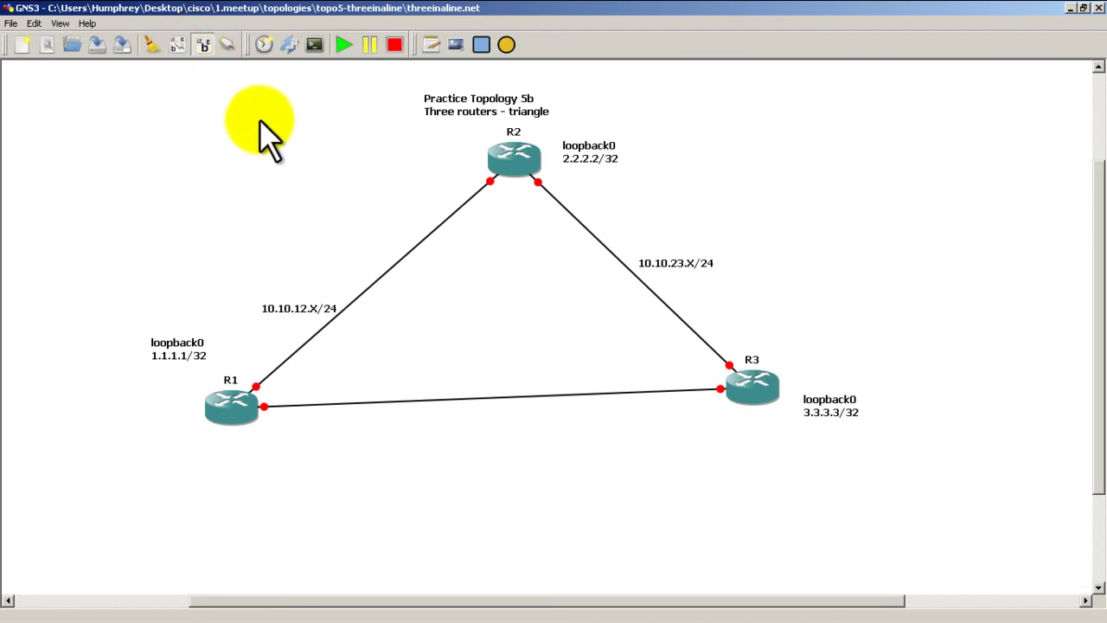
- Turn on interface names and position the f0/0 and f0/1 labels beside R1, R2 and R3
left_click(176, 45)
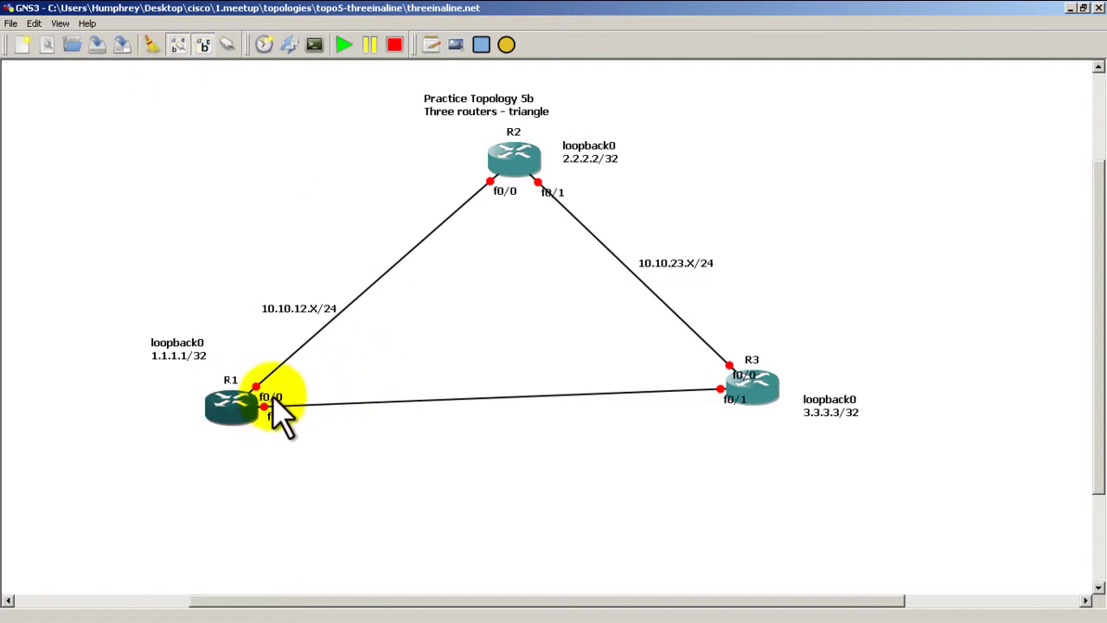
left_click_drag(273, 396, 261, 354)
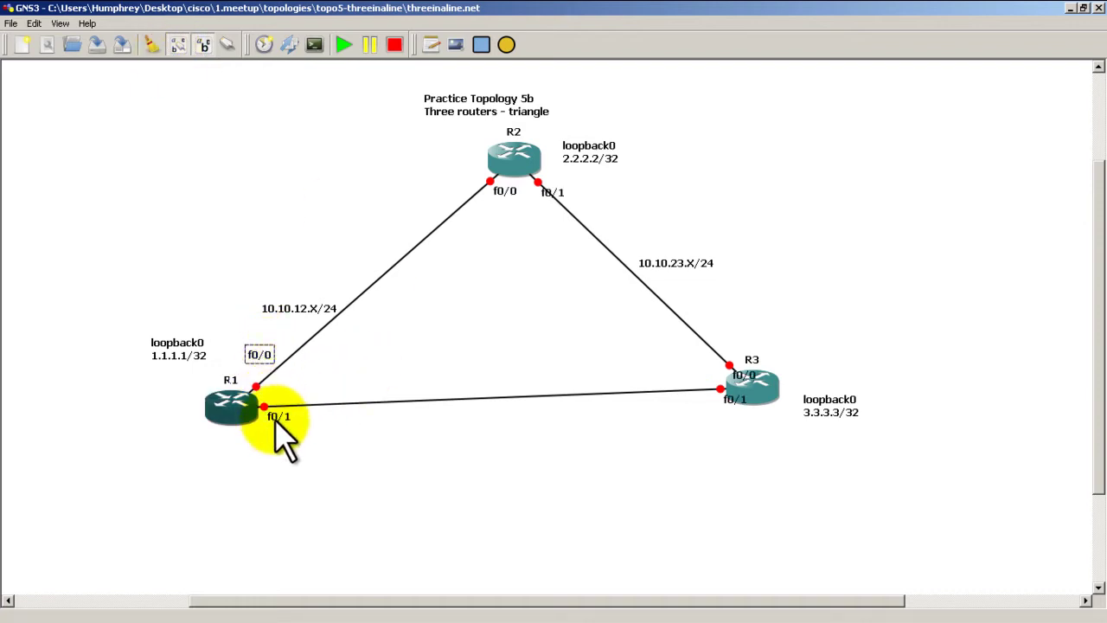
left_click_drag(275, 420, 279, 421)
left_click_drag(500, 188, 460, 191)
left_click_drag(559, 198, 575, 196)
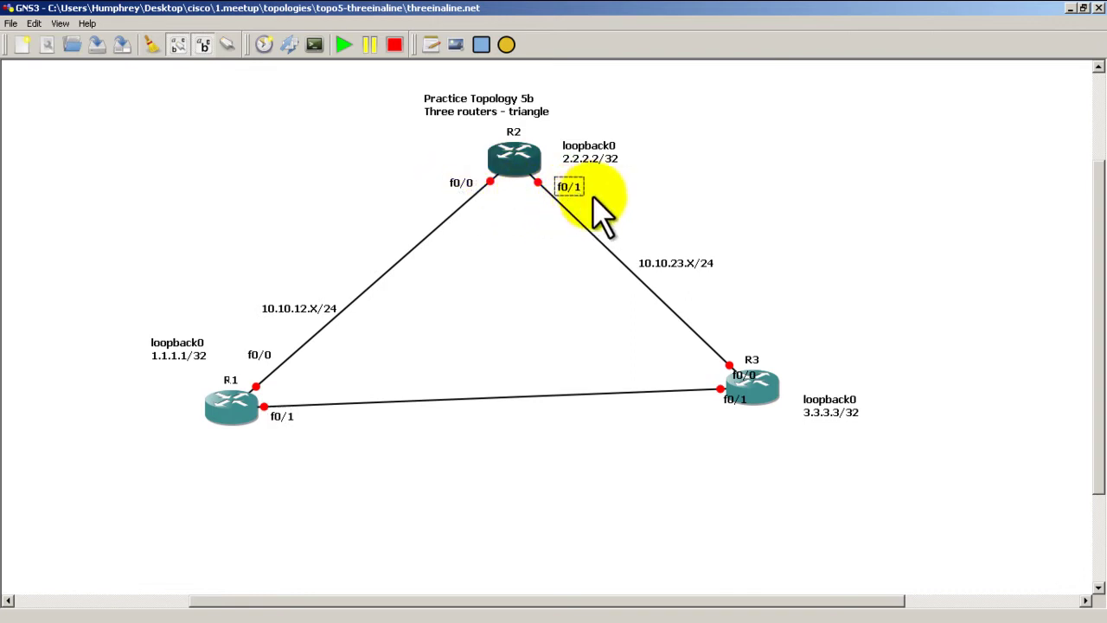
left_click_drag(758, 388, 740, 372)
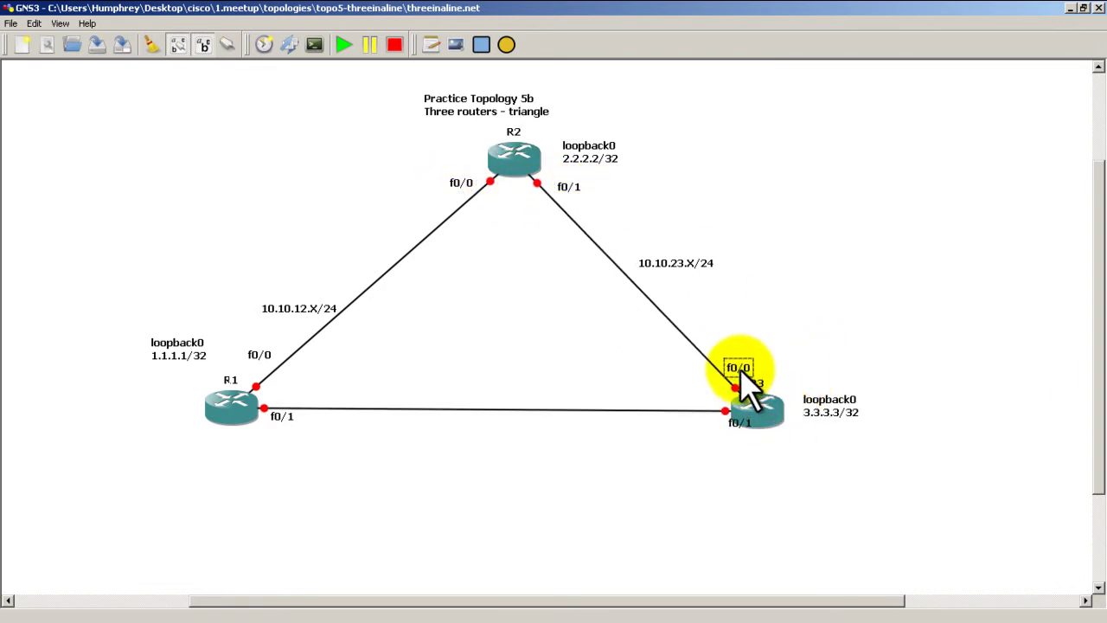
left_click_drag(734, 424, 700, 428)
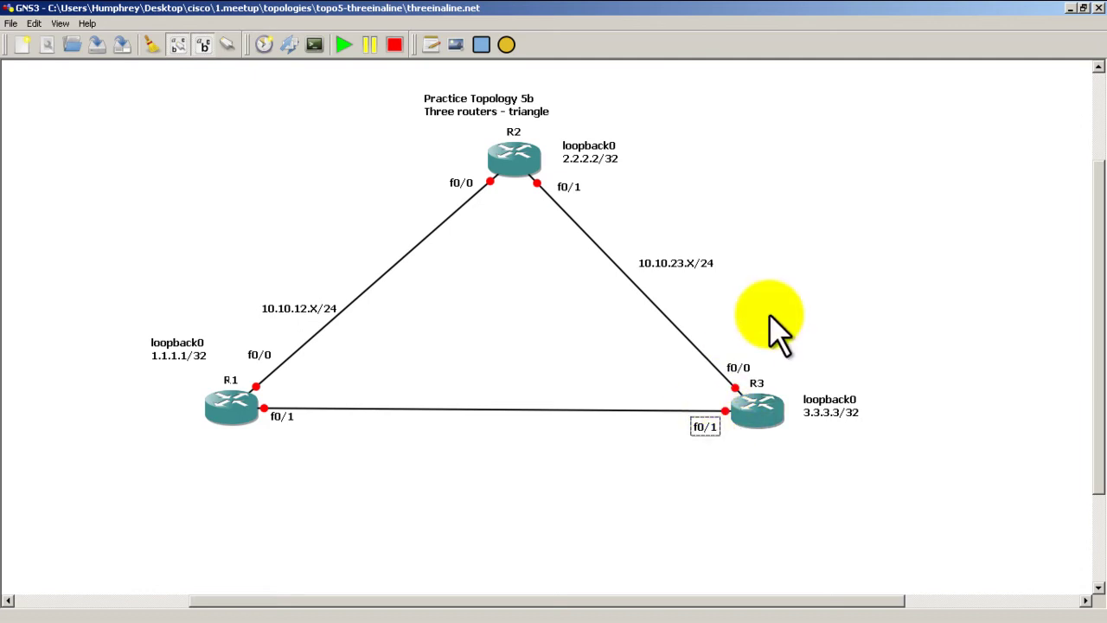
- Choose a transfer option in the router config extract/import dialog, then close it
left_click(297, 50)
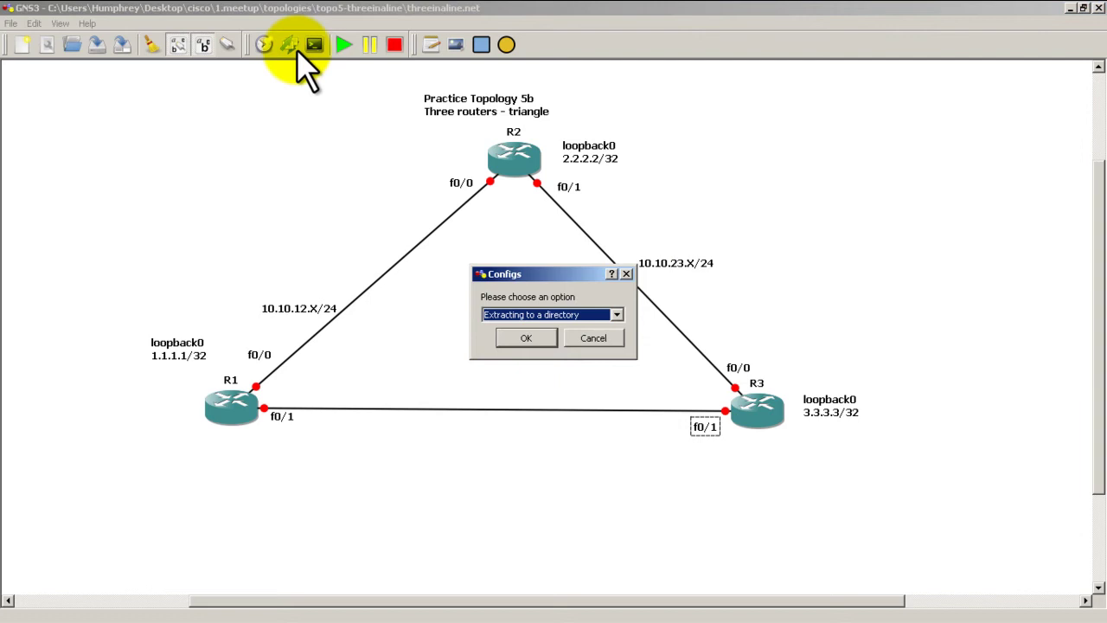
left_click(591, 314)
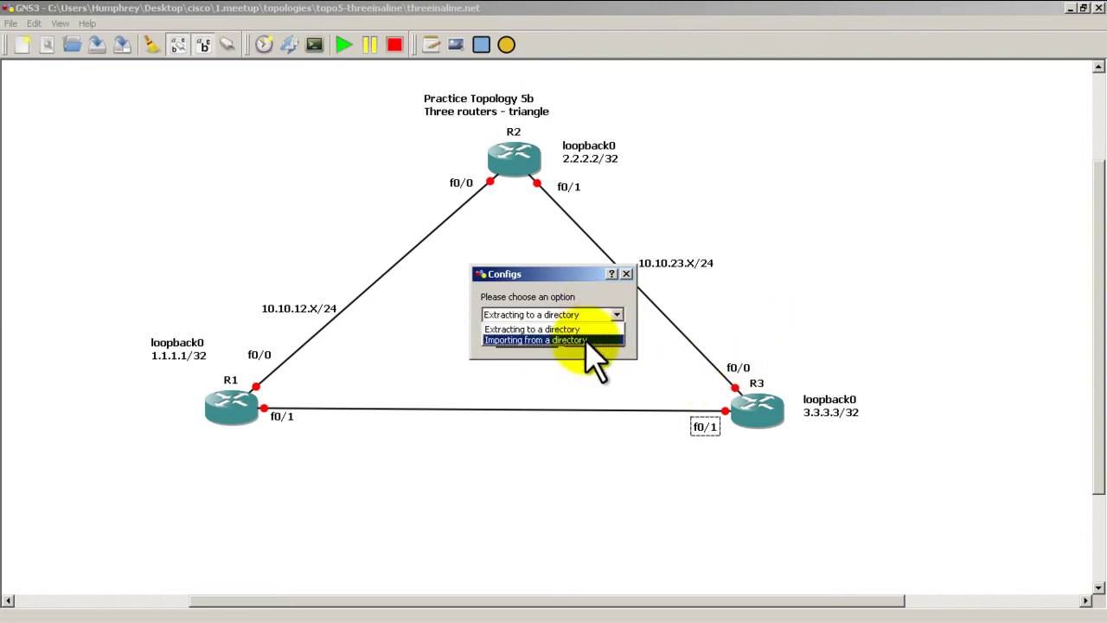
left_click(587, 339)
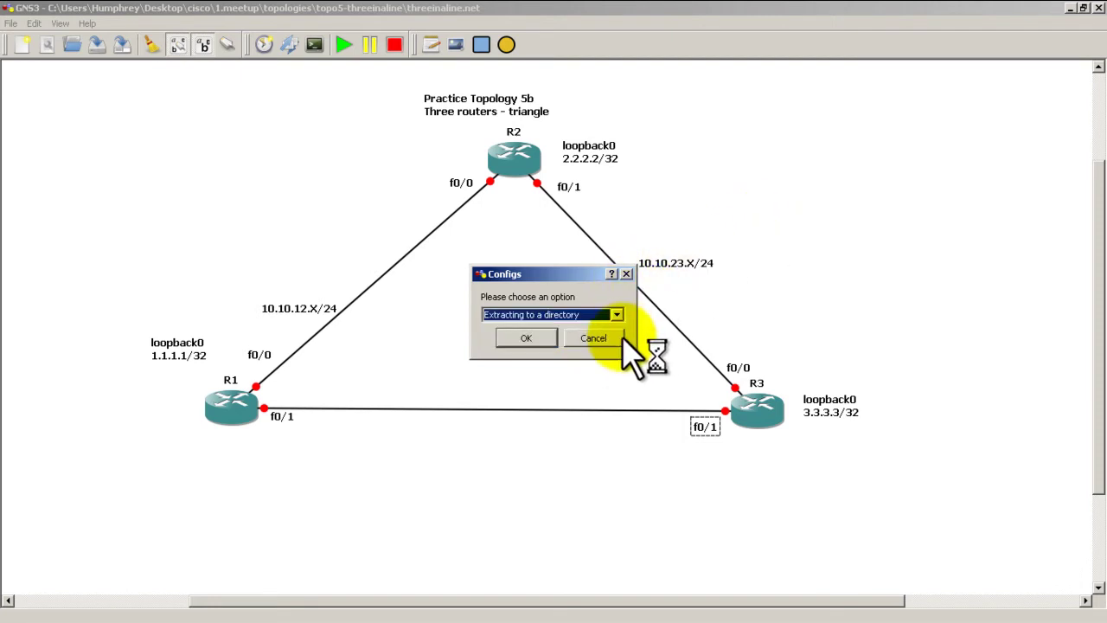
left_click(622, 337)
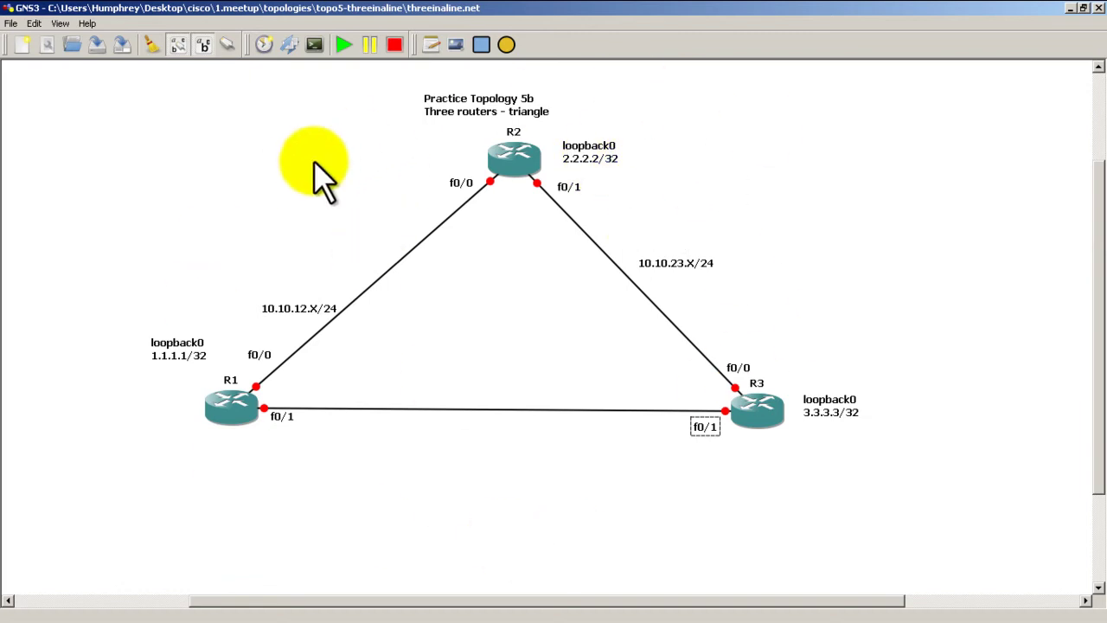
left_click(12, 26)
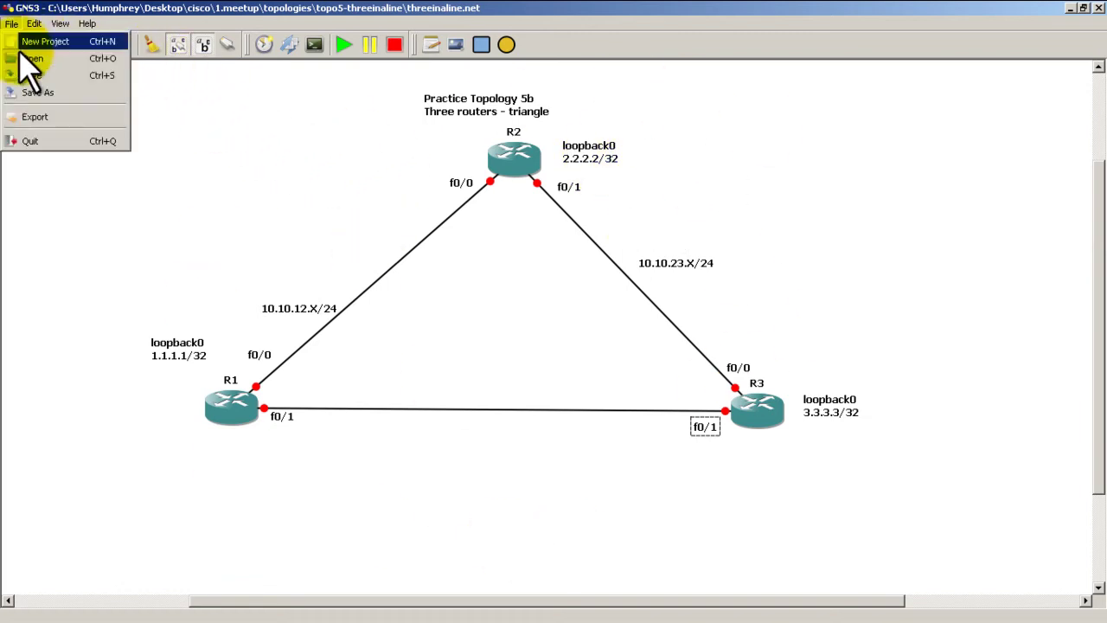
left_click(27, 91)
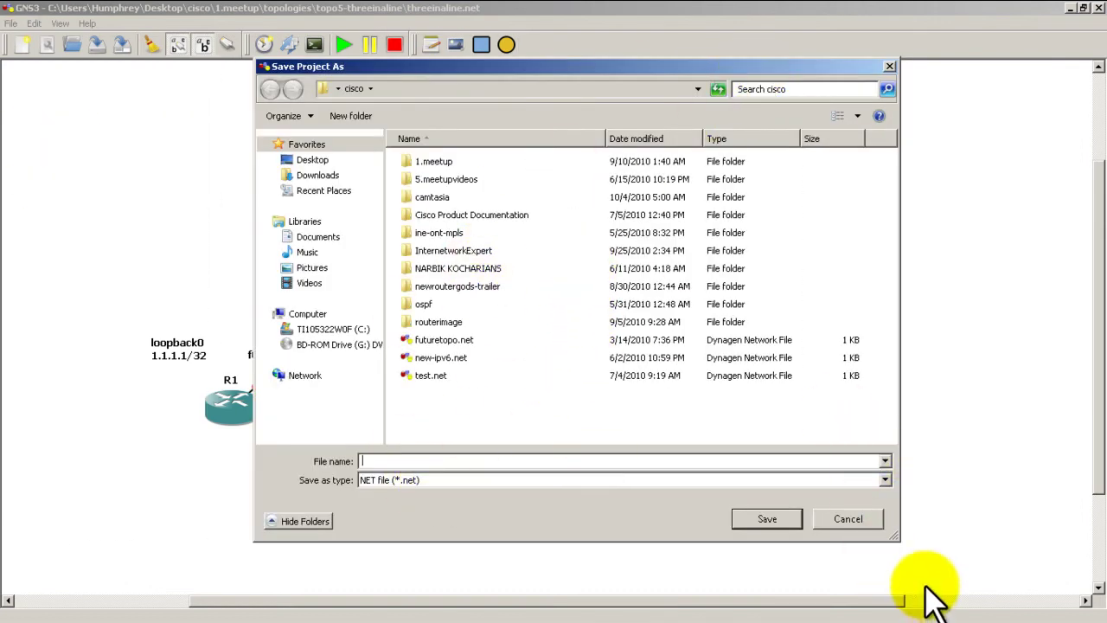
left_click(857, 522)
left_click(724, 189)
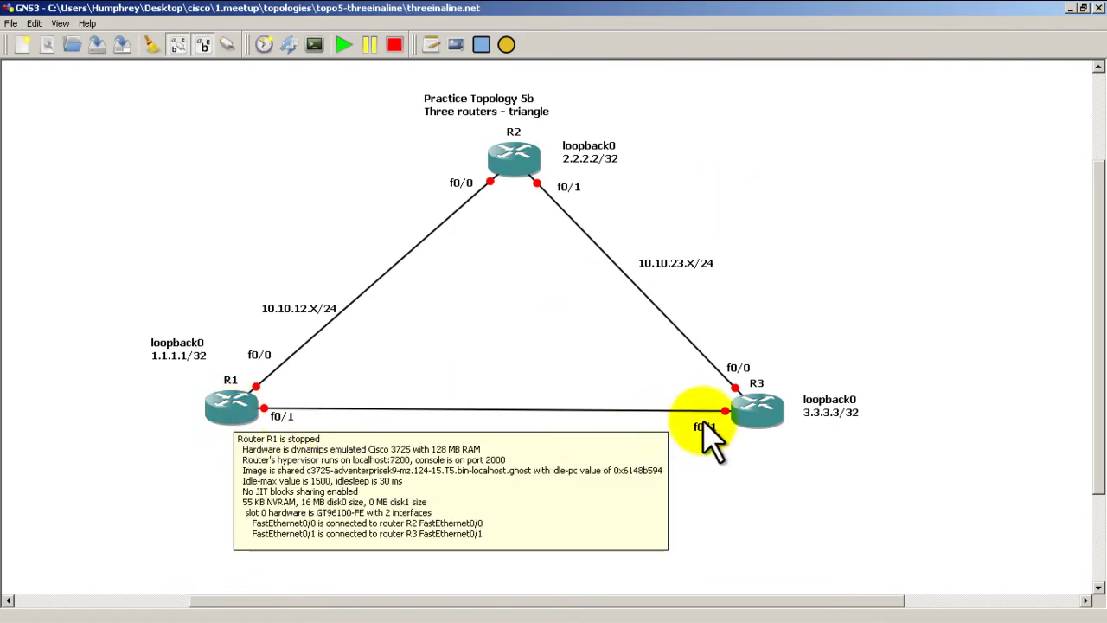
- Start all three routers and open their console sessions
mouse_move(782, 418)
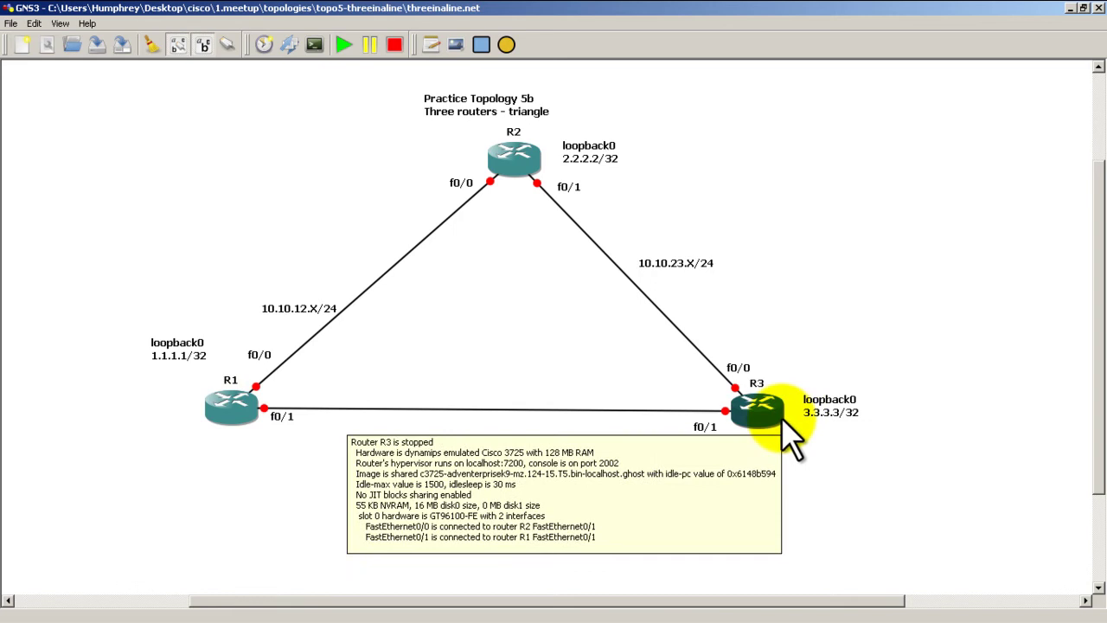
left_click(345, 45)
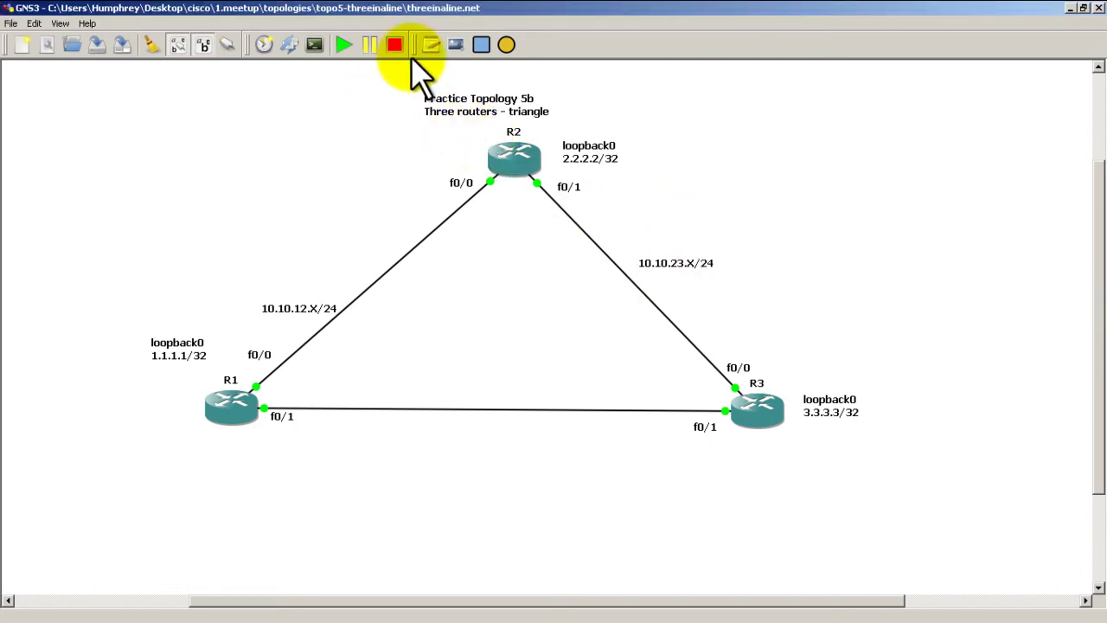
left_click(317, 43)
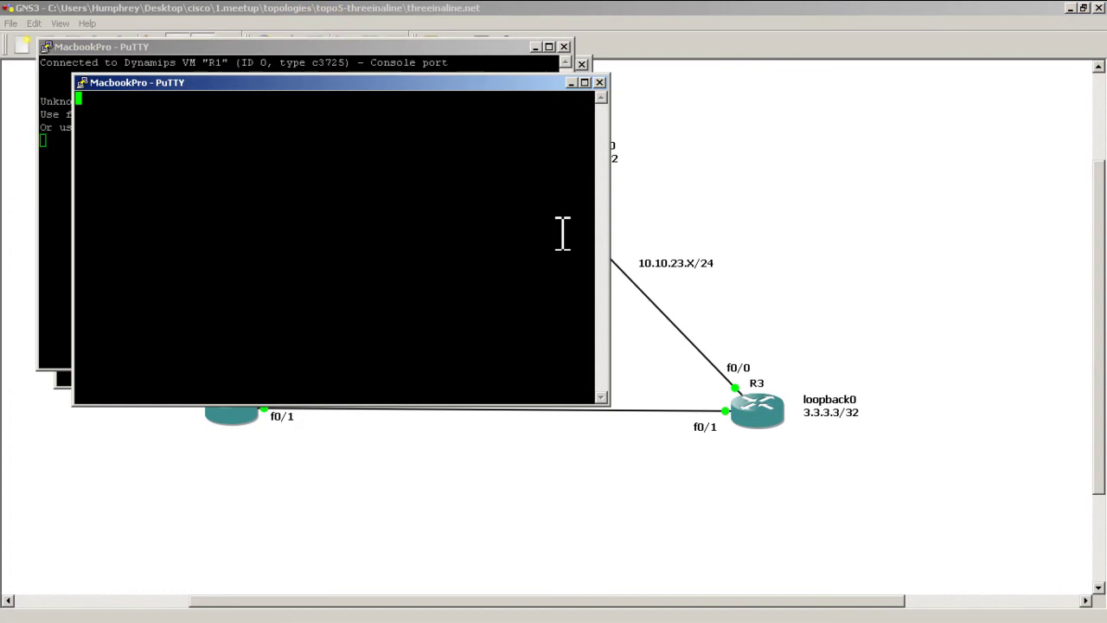
- Arrange the R1 and R3 console windows and close R2's console
left_click_drag(516, 47, 978, 115)
left_click_drag(476, 84, 619, 256)
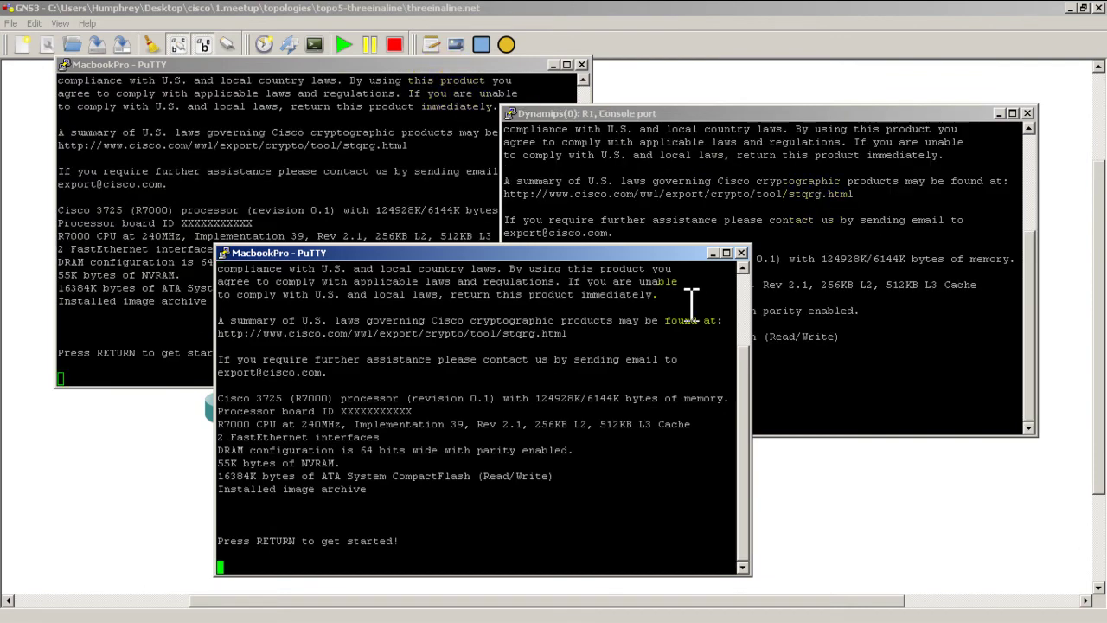
left_click(849, 199)
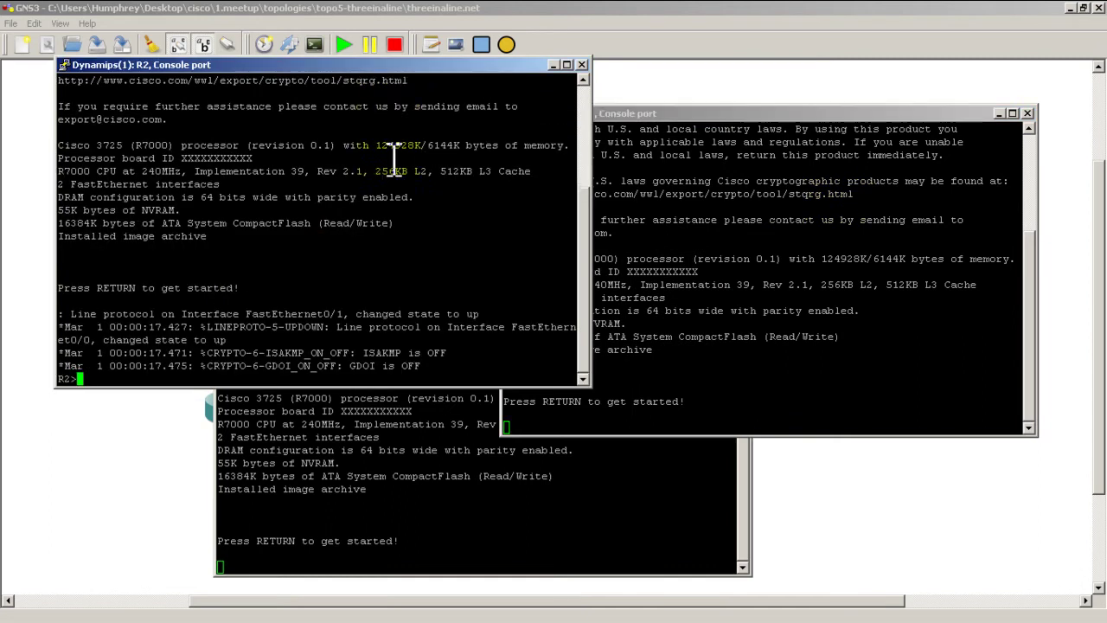
left_click(440, 450)
left_click(519, 65)
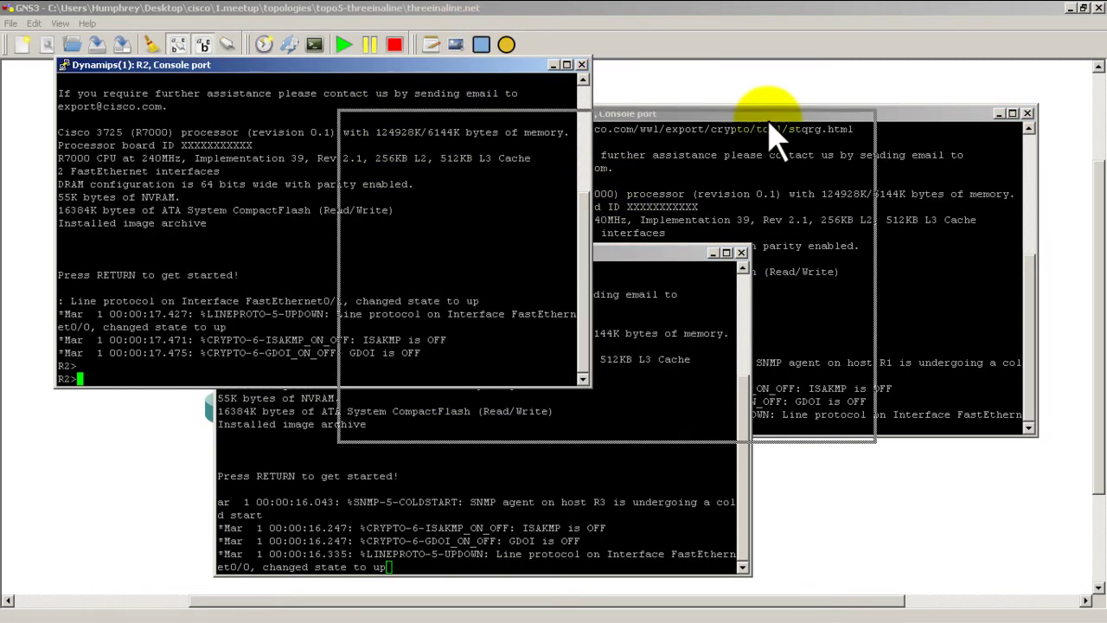
left_click(581, 65)
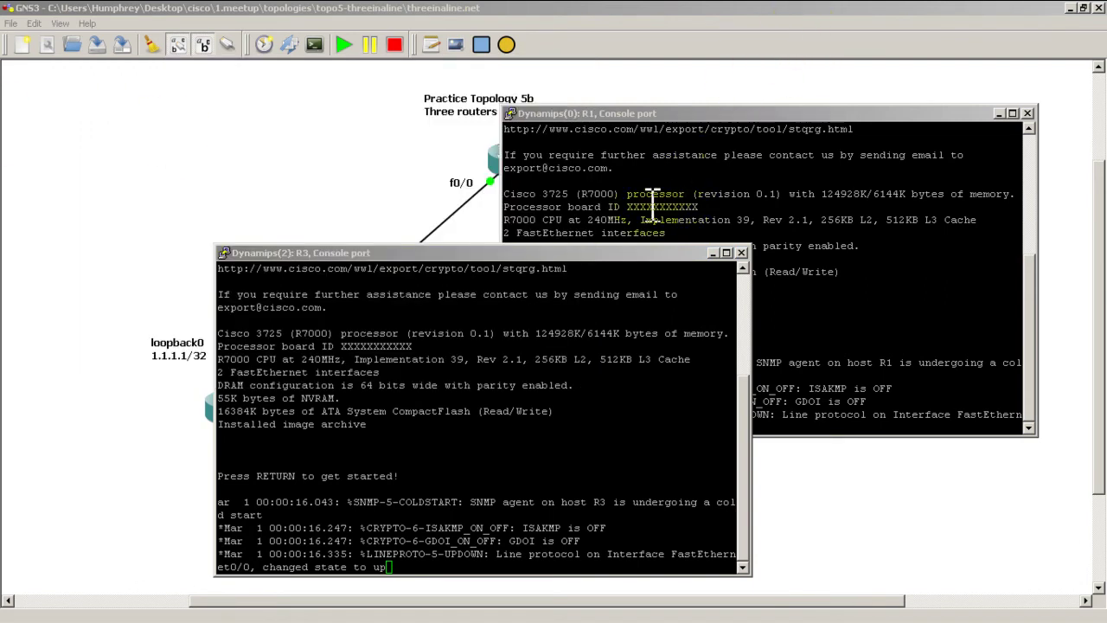
left_click(617, 254)
left_click_drag(617, 254, 958, 236)
left_click(704, 113)
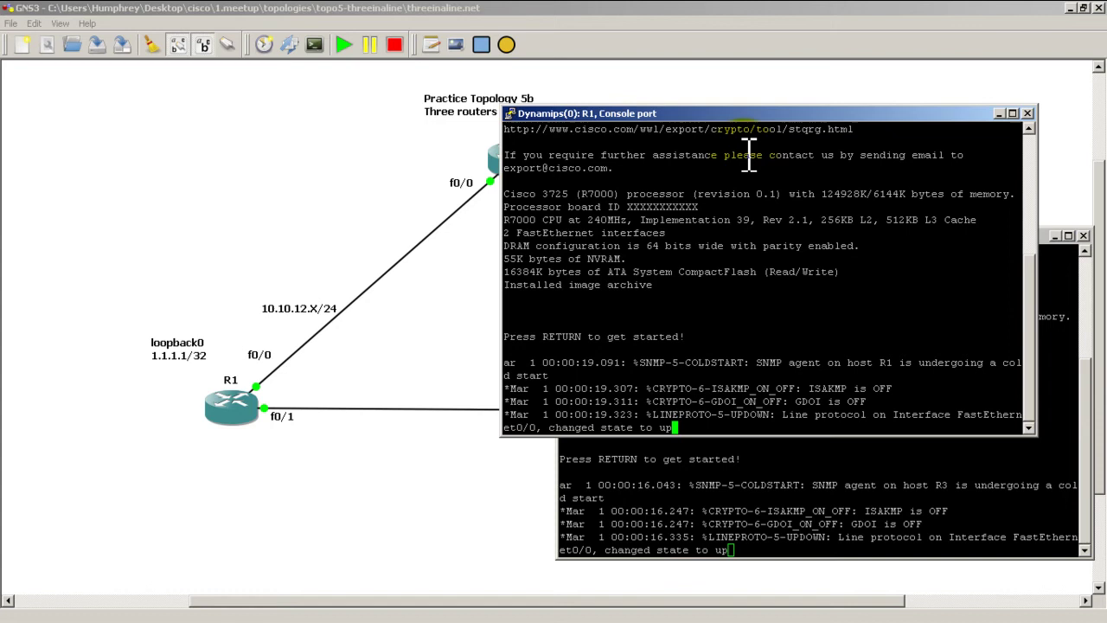
- On R1, enter en, conf t and int fast 0/1, then begin the ip address command
key("Return")
key("Return")
type("en")
key("Return")
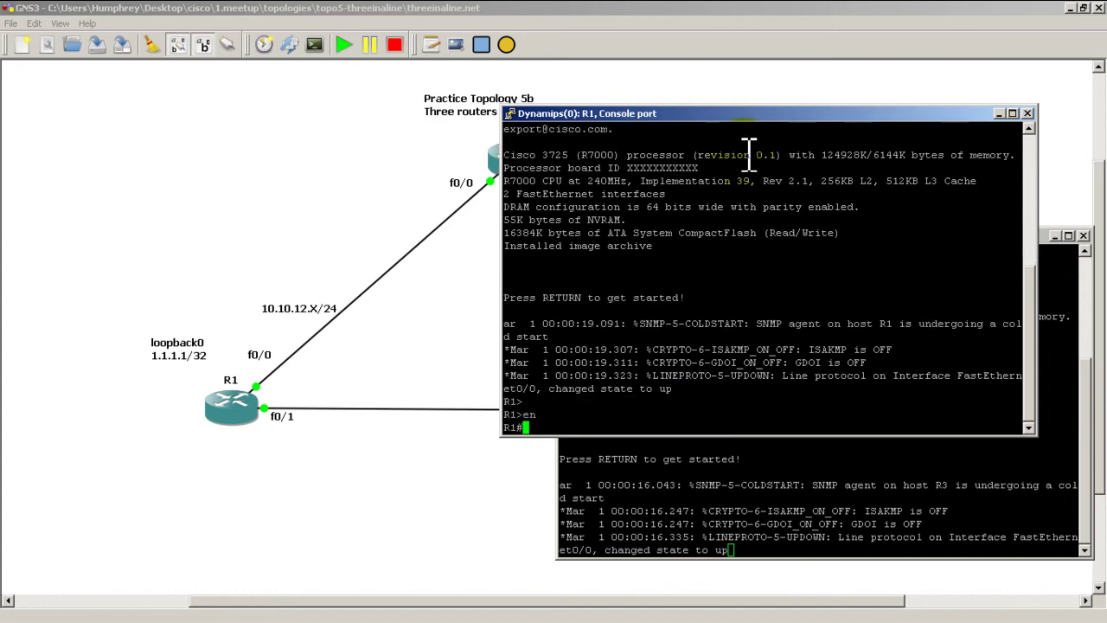
type("conf t")
key("Return")
type("int fa")
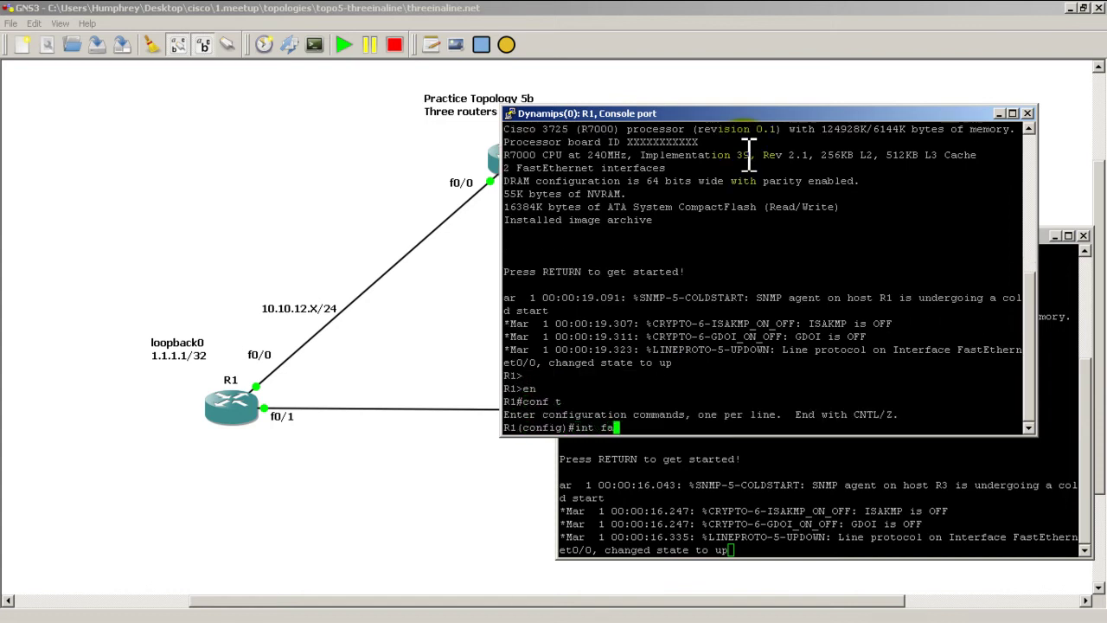
type("st 0/1")
key("Return")
type("ip address")
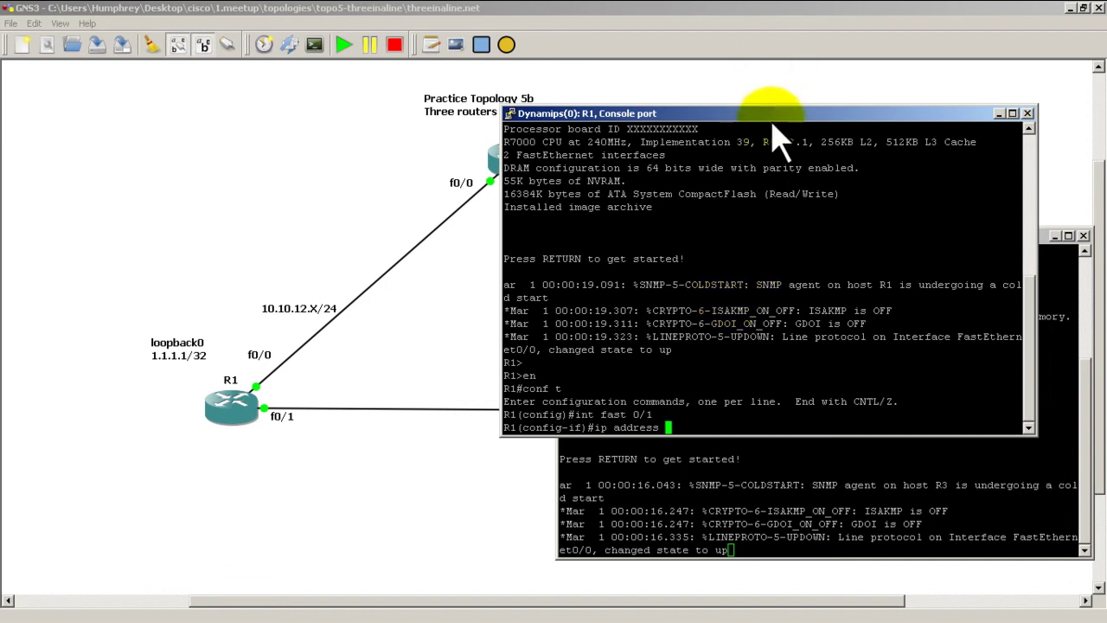
- Add a 10.10.13.X/24 note just below the R1–R3 link
left_click_drag(721, 240, 1031, 121)
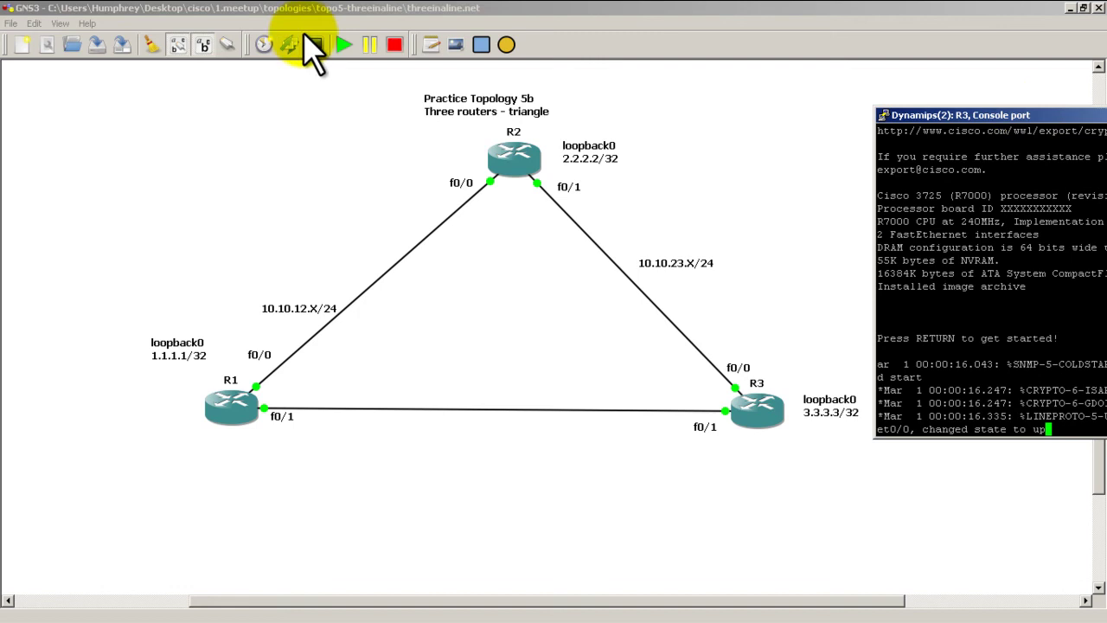
left_click(438, 54)
left_click(416, 479)
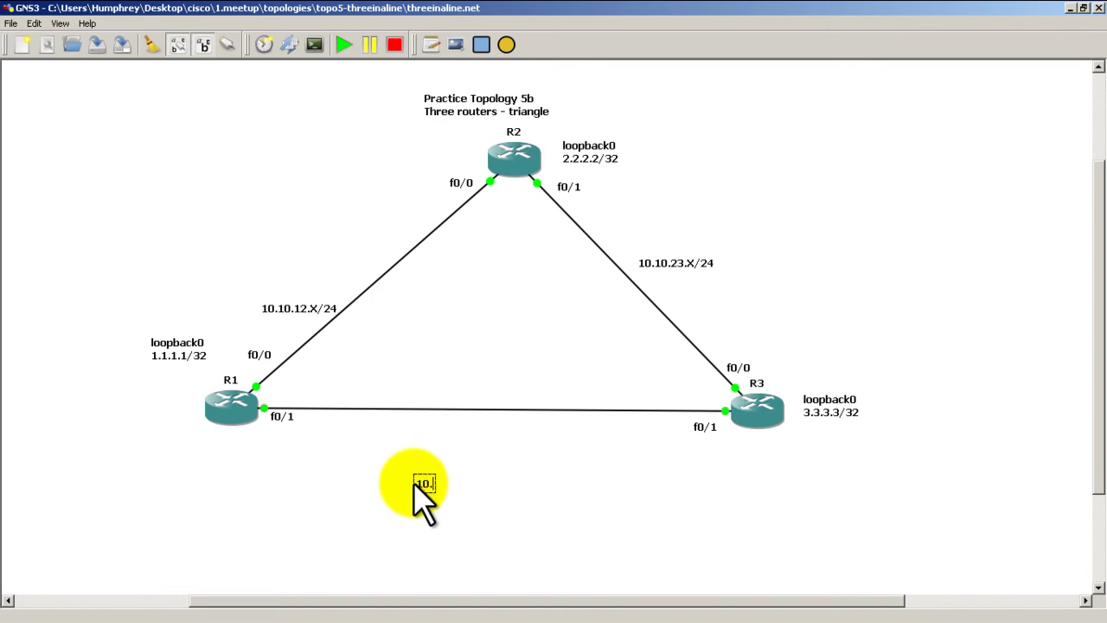
type("10.10.13.X/24")
left_click(567, 508)
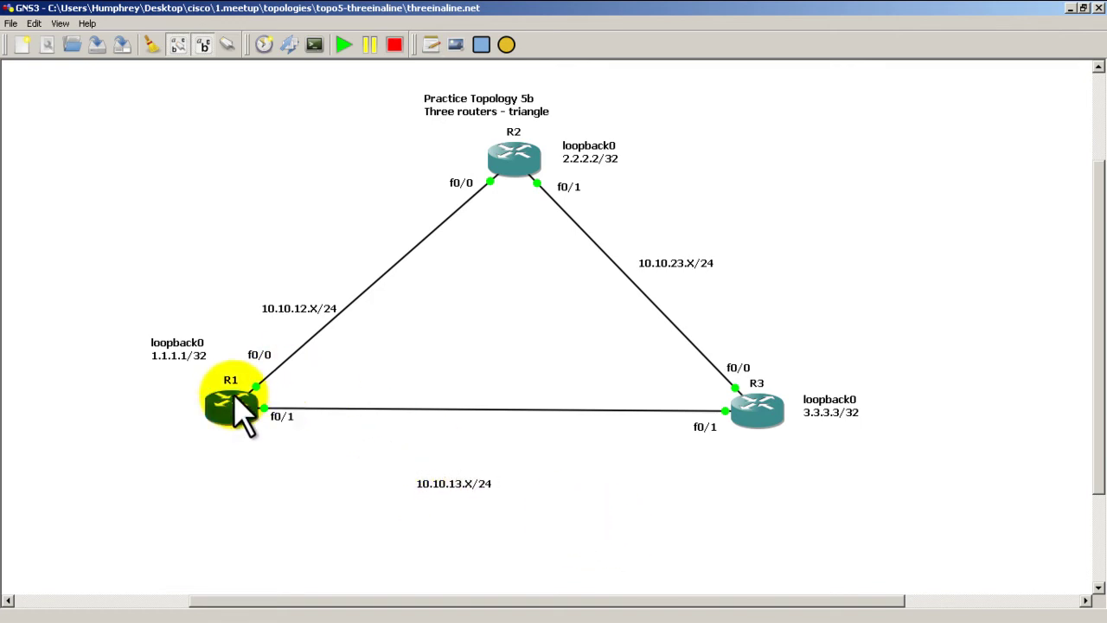
left_click_drag(443, 485, 474, 443)
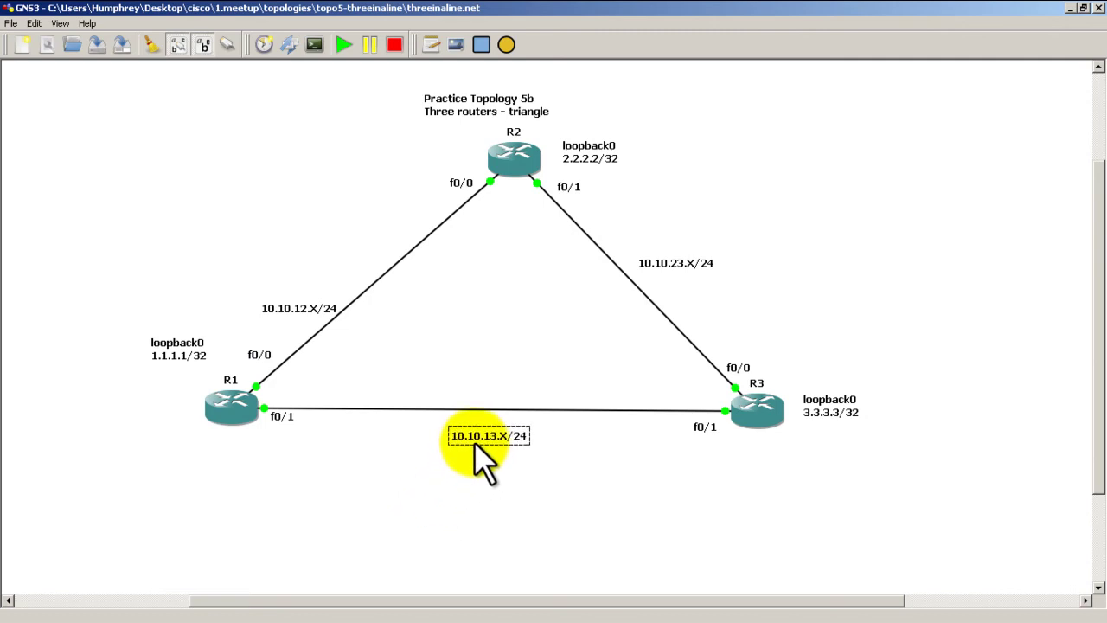
left_click(556, 588)
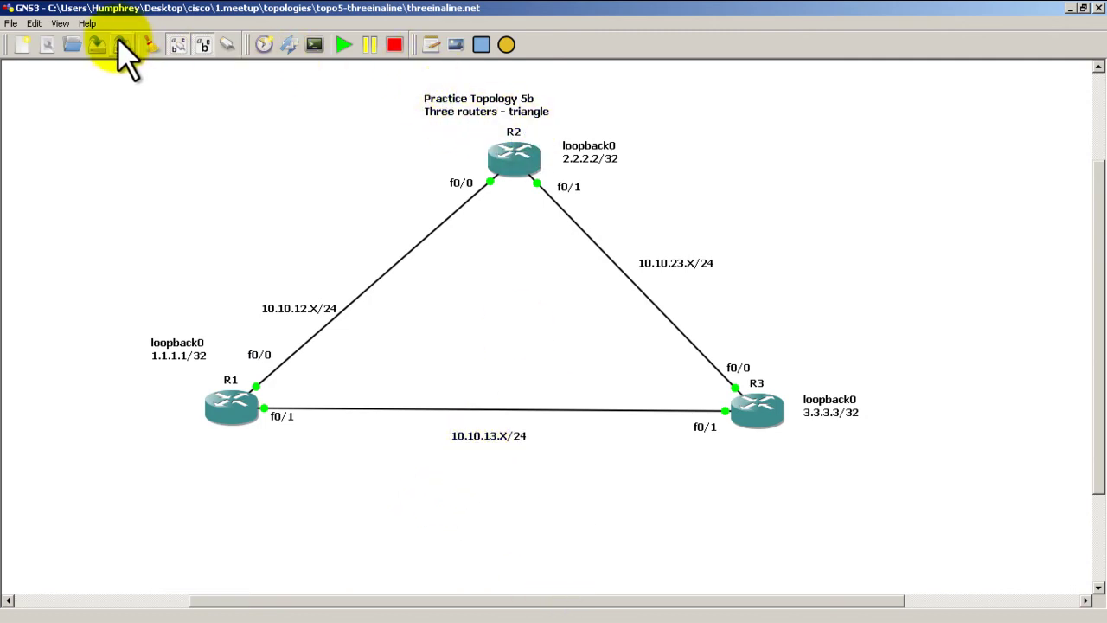
- Save the topology and bring R1's console window over the canvas
left_click(12, 23)
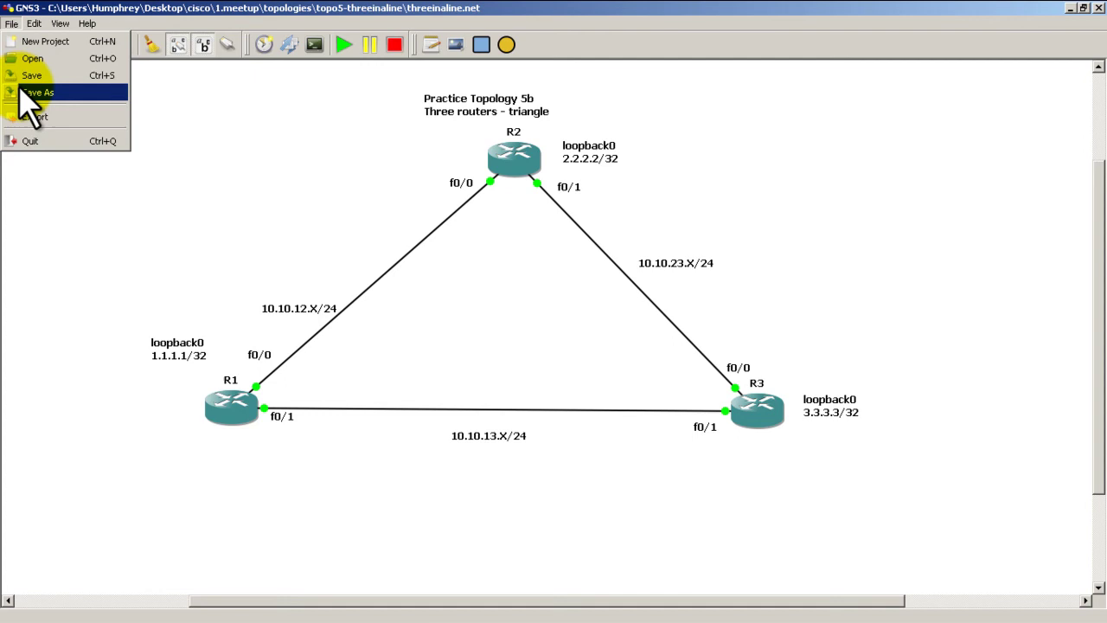
left_click(192, 128)
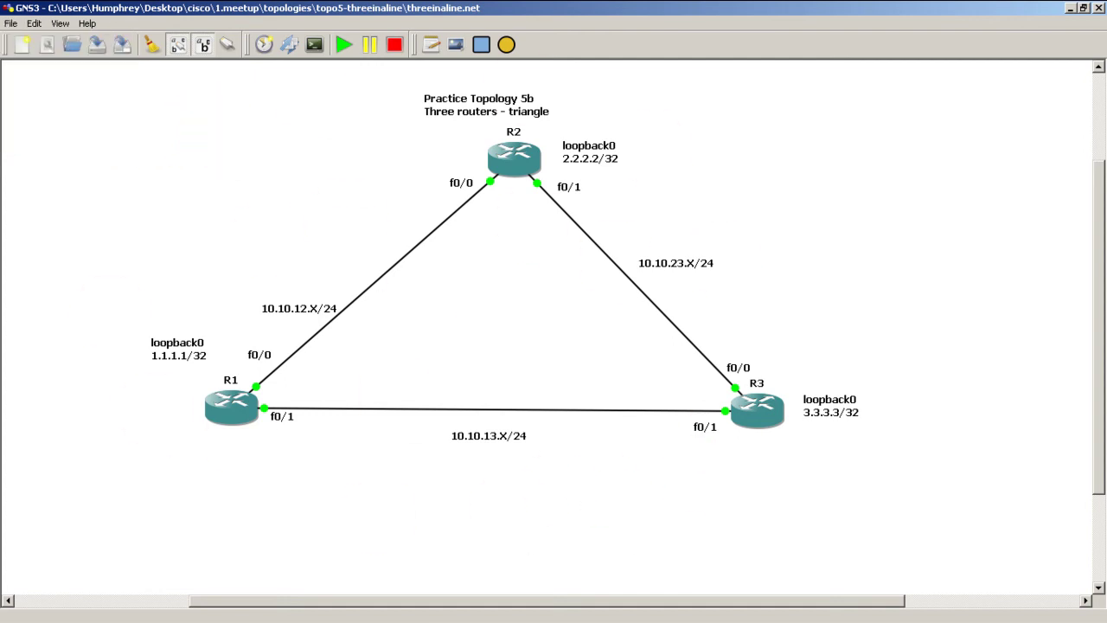
mouse_move(118, 148)
left_mouse_down()
mouse_move(786, 104)
mouse_move(813, 67)
left_mouse_up()
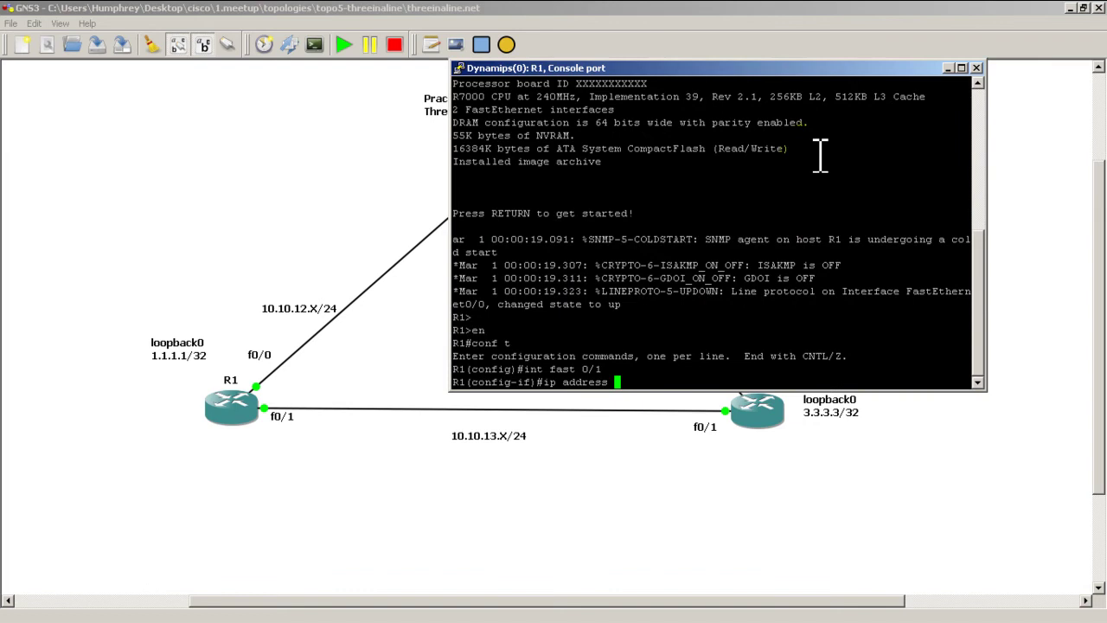
- Give R1's f0/1 the address 10.10.13.1 255.255.255.0 and enable it with no shut
type("10.10.13.1 255.255.255.0")
key("Return")
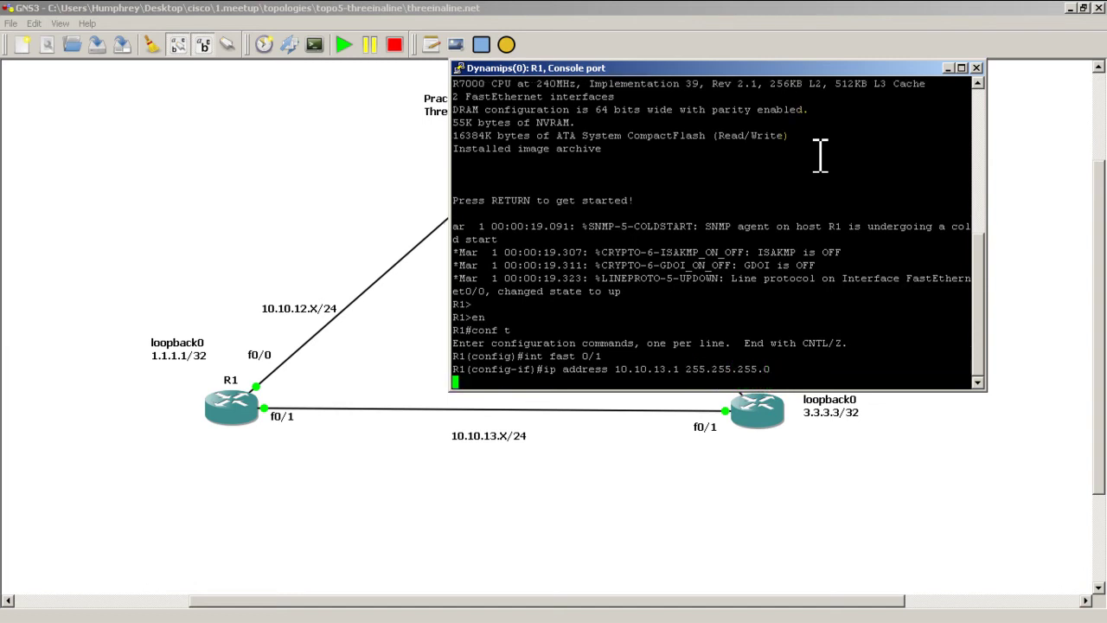
type("no shut")
key("Return")
- Exit configuration mode, save R1's configuration with wr, and switch away from its console
type("exit")
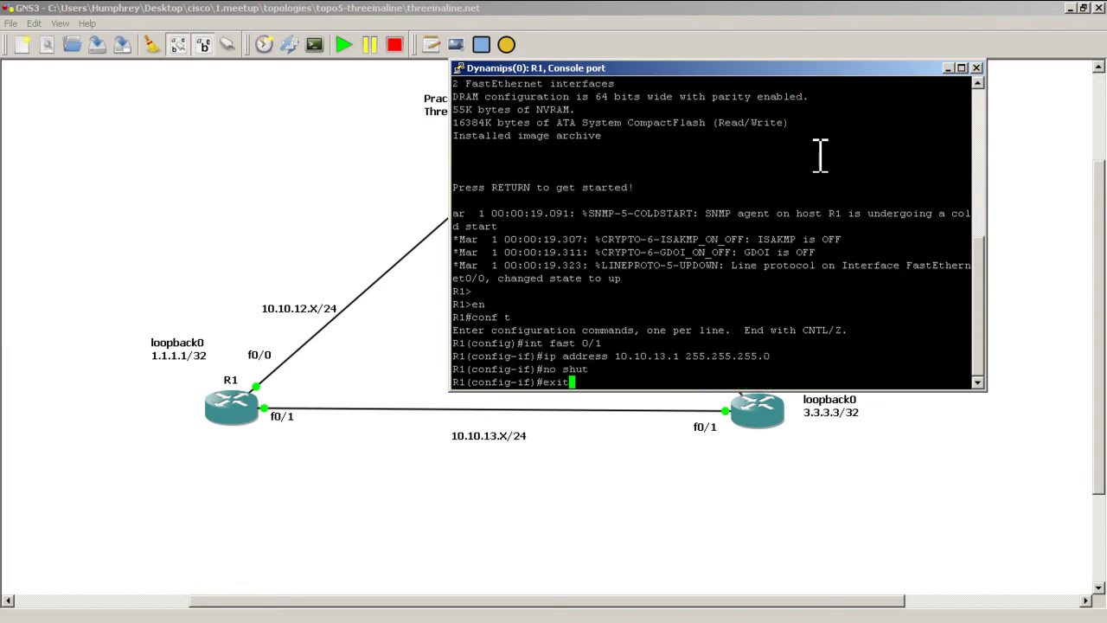
key("Return")
type("exit")
key("Return")
type("wr")
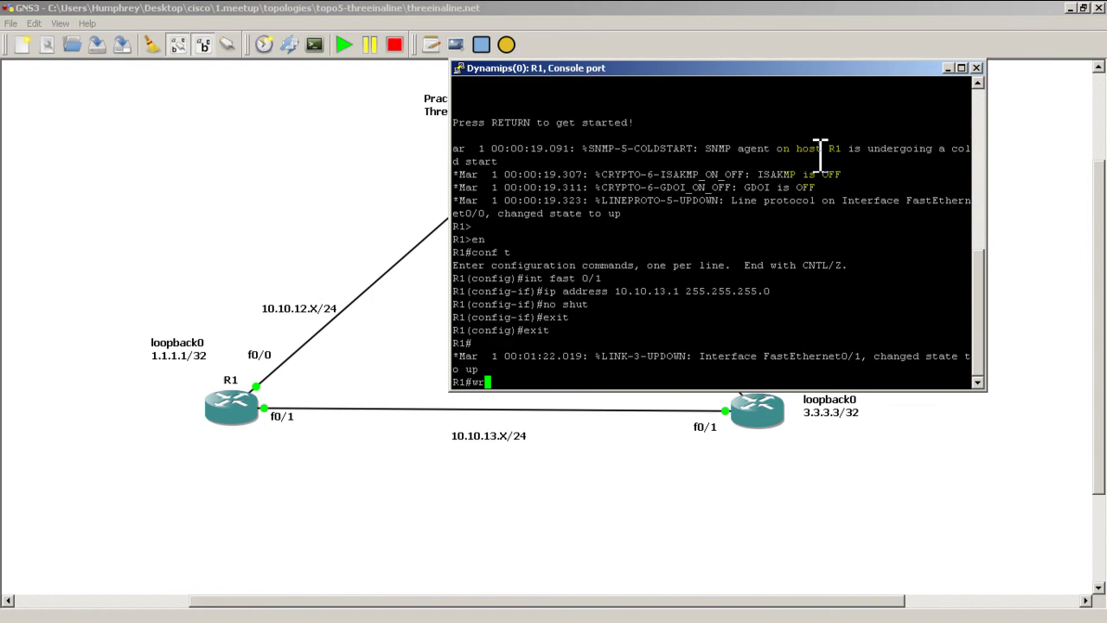
key("Return")
left_click(855, 76)
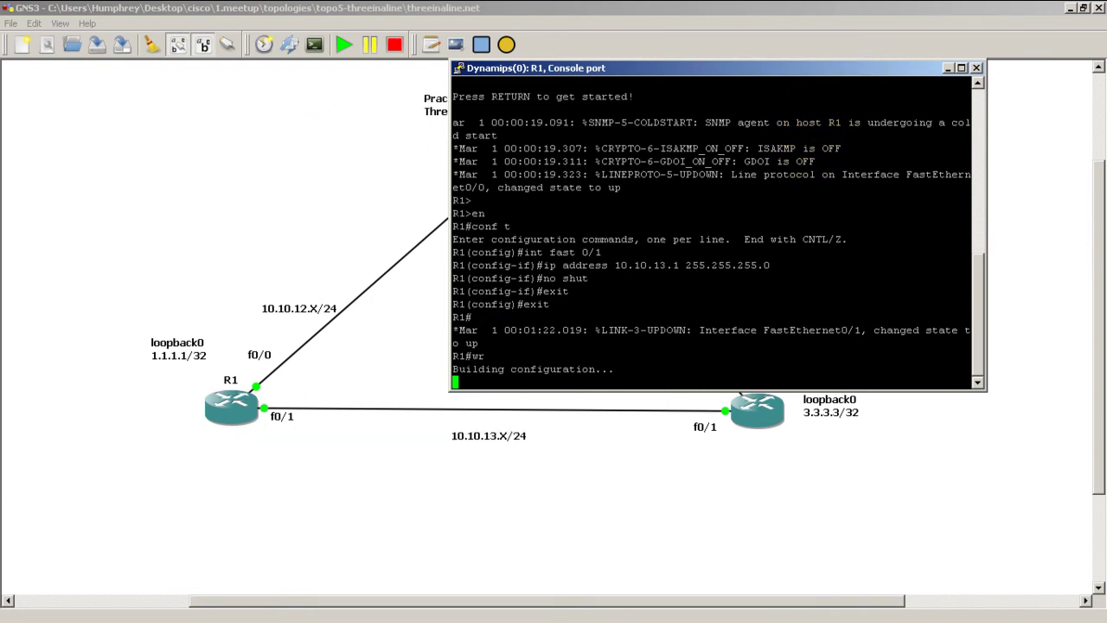
key("alt+Tab")
- Move R3's console to the left and enter interface configuration for FastEthernet0/1
key("alt+Tab")
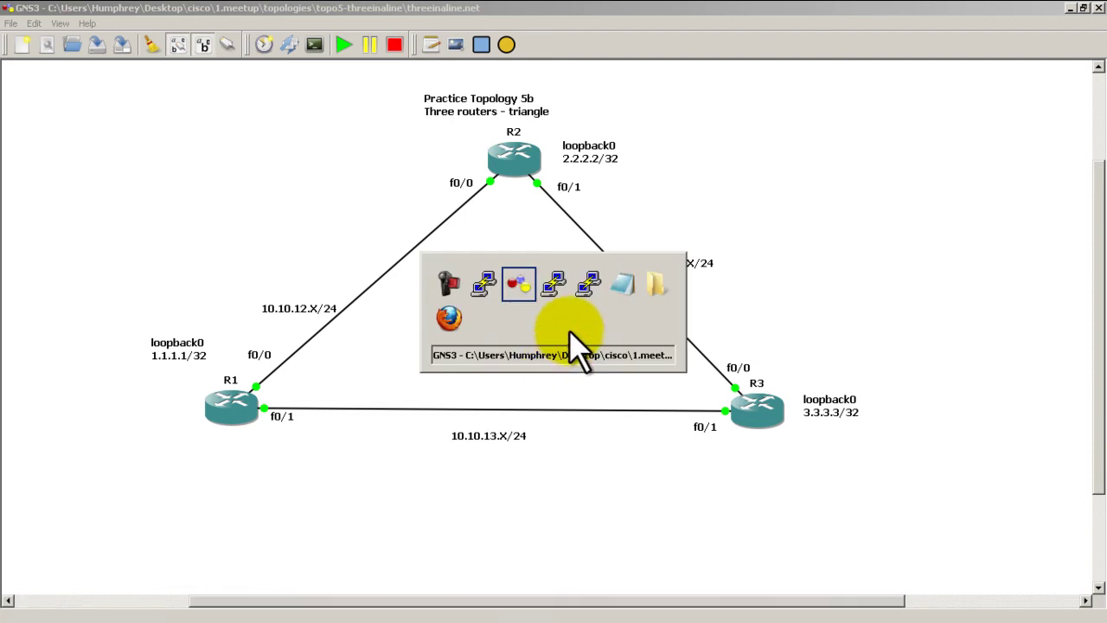
key("alt+Tab")
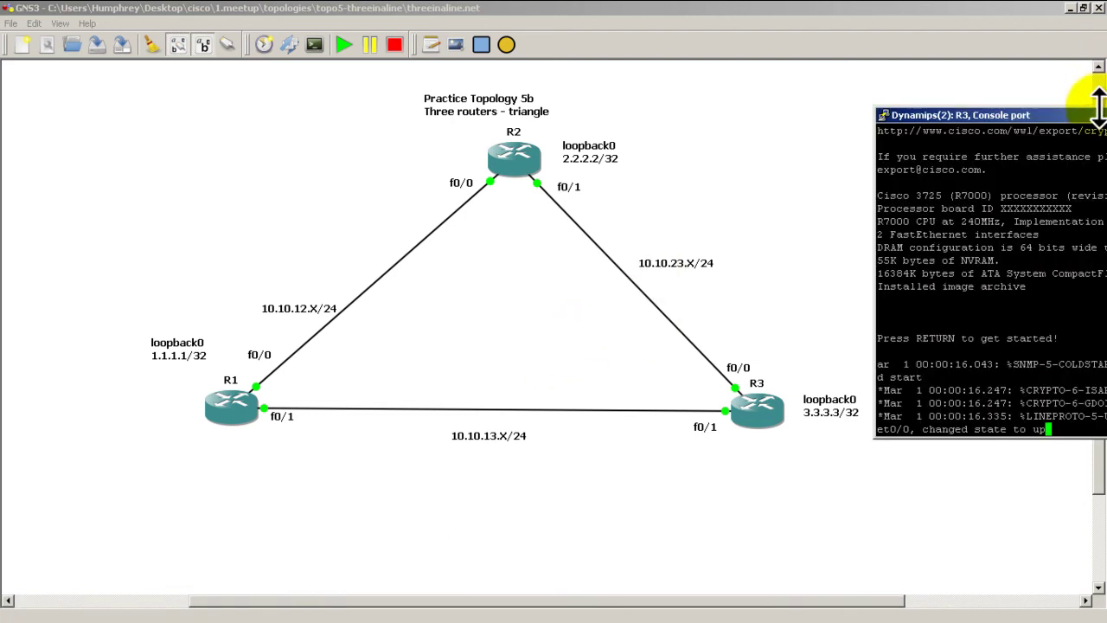
left_click_drag(1092, 116, 316, 94)
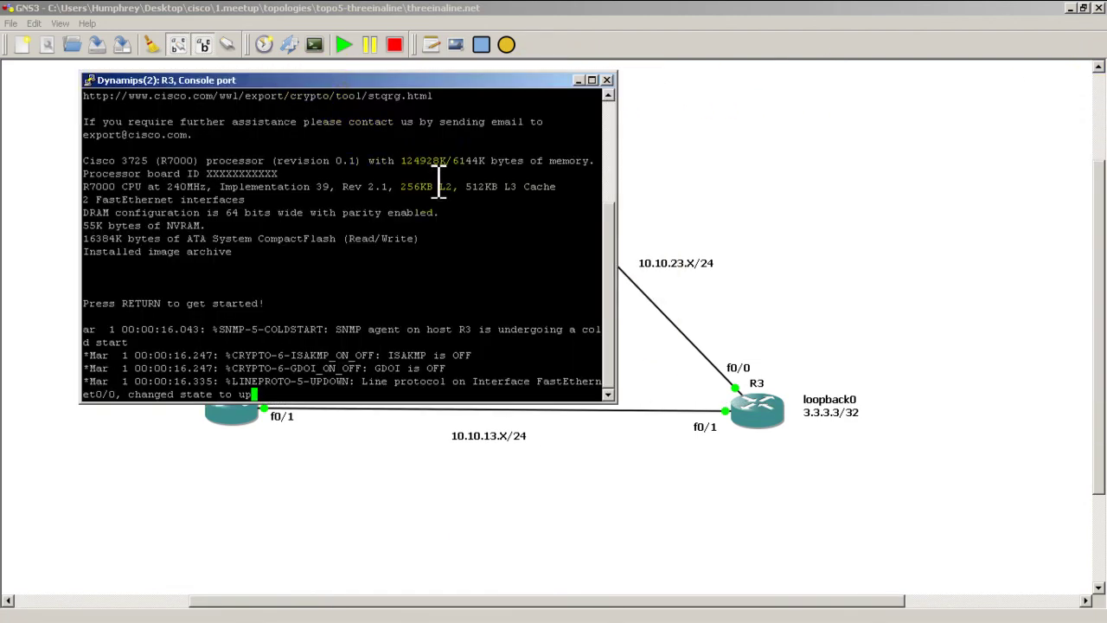
key("Return")
type("en")
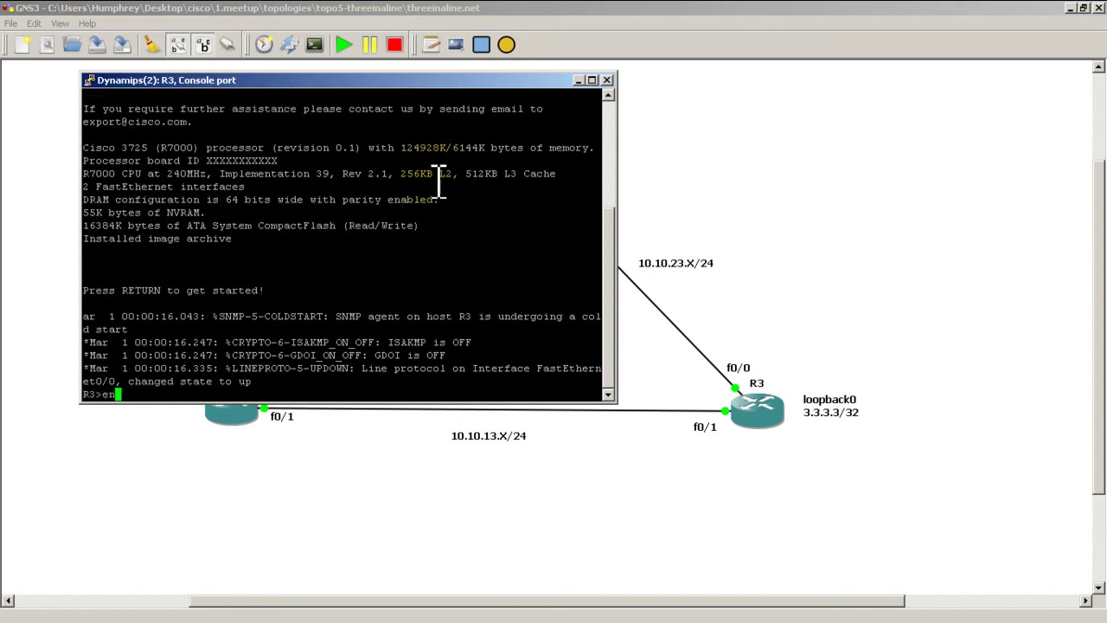
key("Return")
type("conf t")
key("Return")
type("int fa")
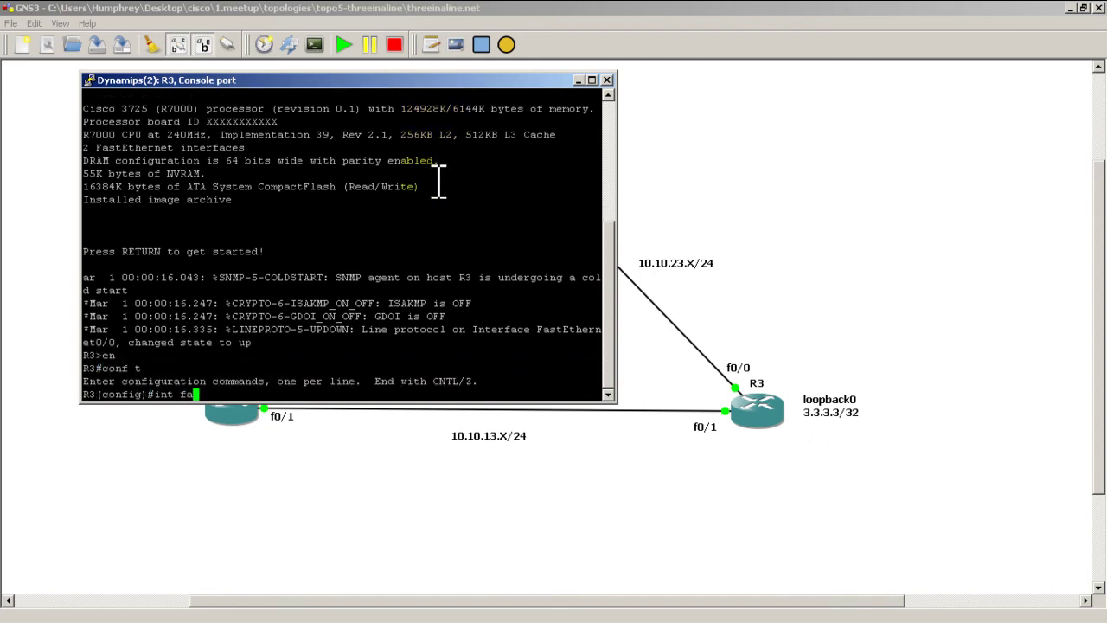
type("st 0/1")
key("Return")
- Assign 10.10.13.3 255.255.255.0 to R3's f0/1, enable it, and exit to privileged mode
type("ig-if)#i")
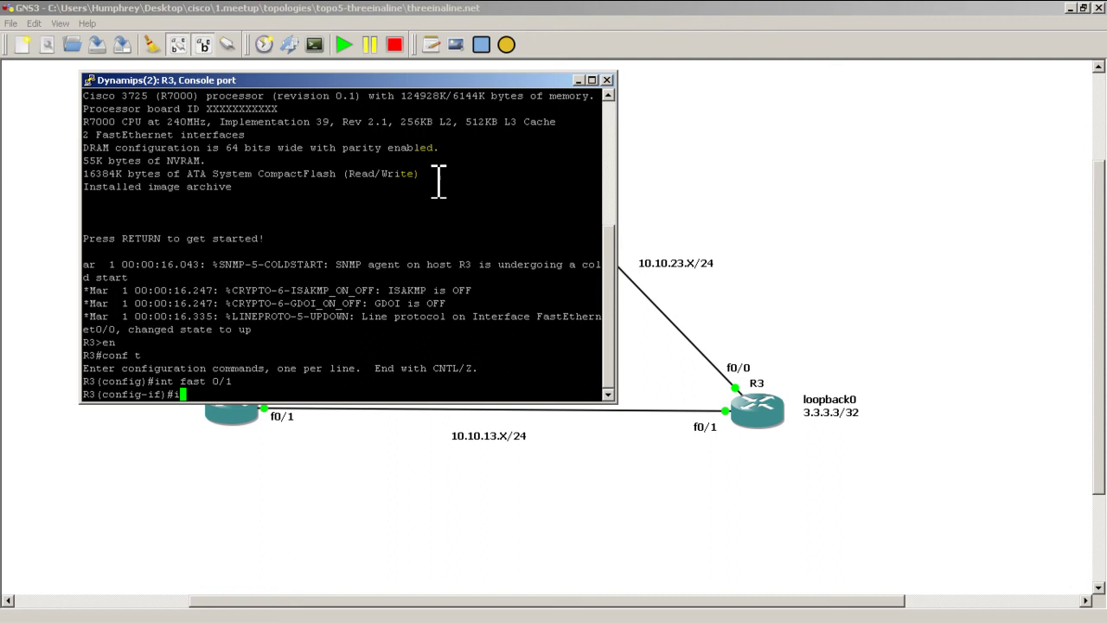
type("p add")
key("Tab")
type("10.10.1")
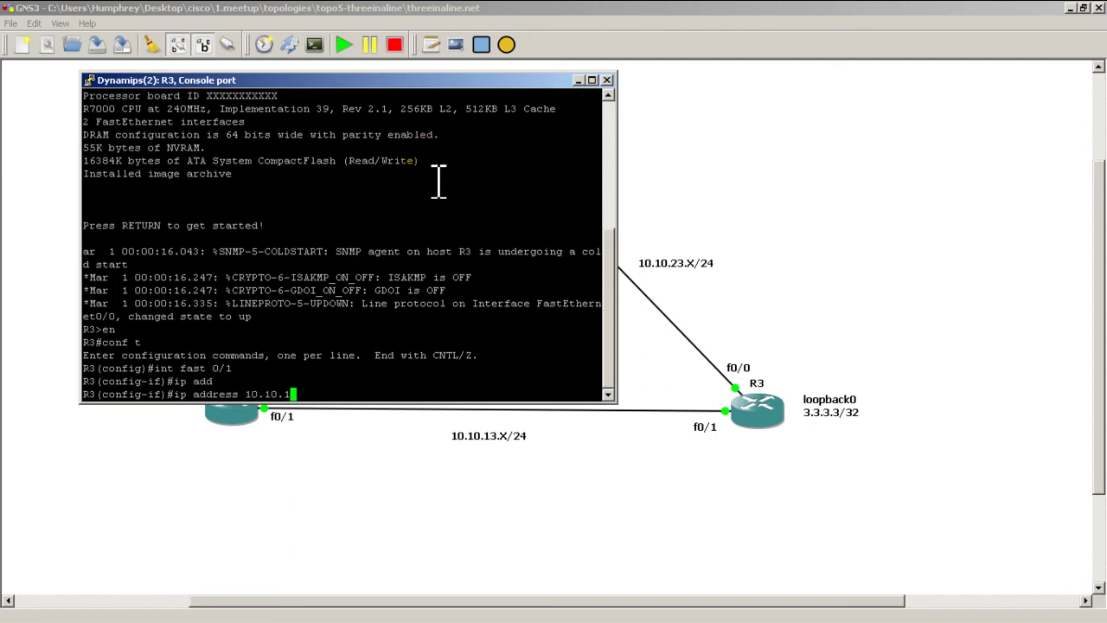
type("3.3 255.255.255.0")
key("Return")
type("no")
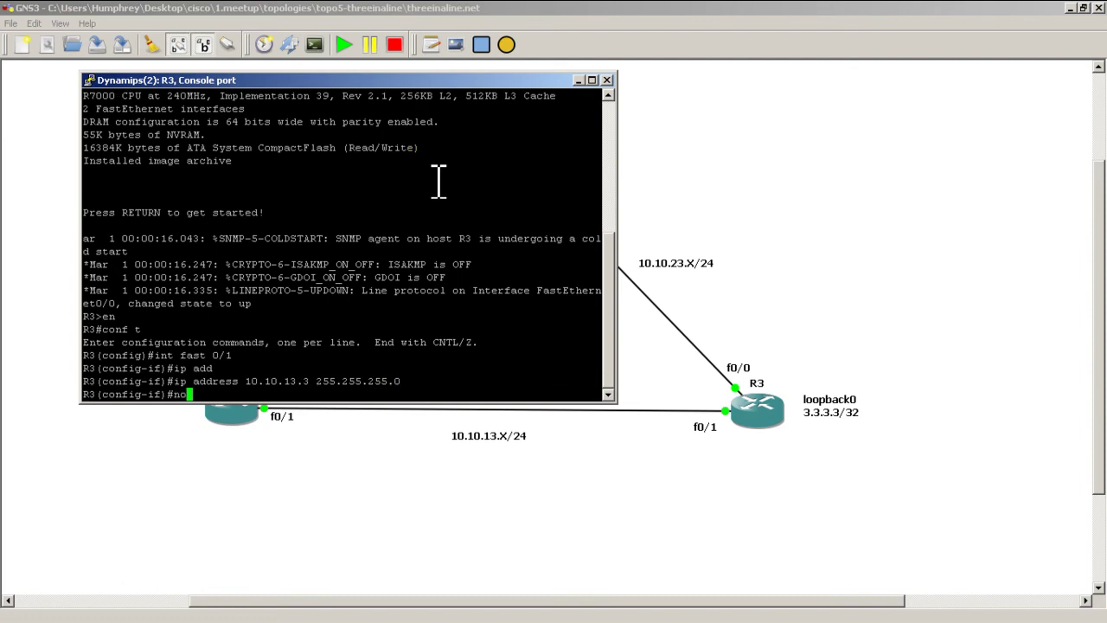
type(" shut")
key("Return")
type("exit")
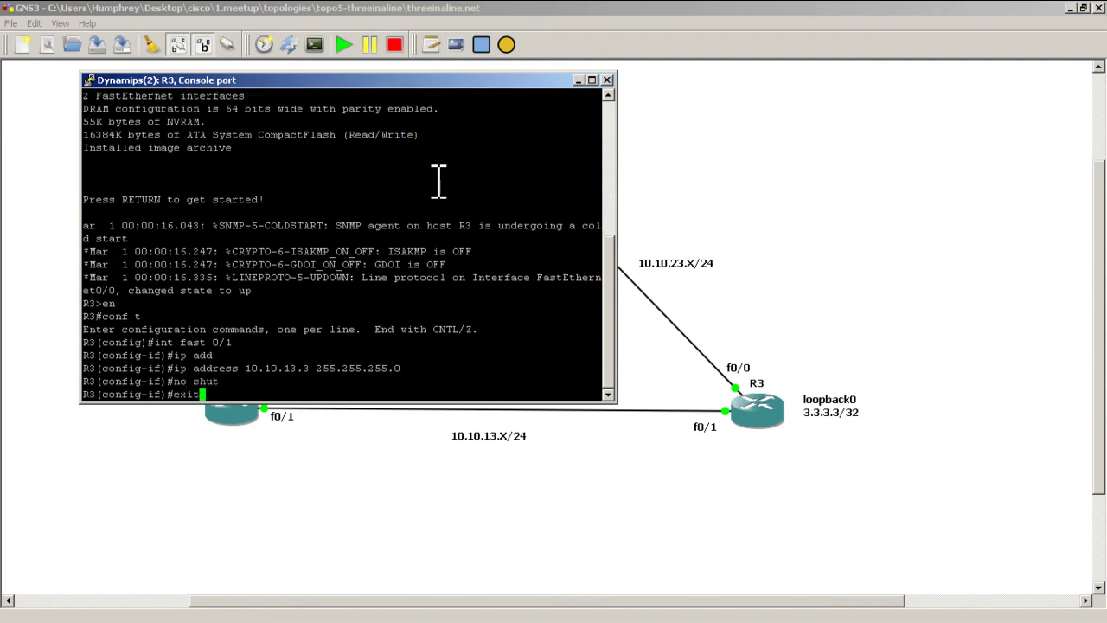
key("Return")
type("exit")
key("Return")
- From R3, ping 10.10.13.1 (4/5 replies) and save the configuration with wr
type("ping ")
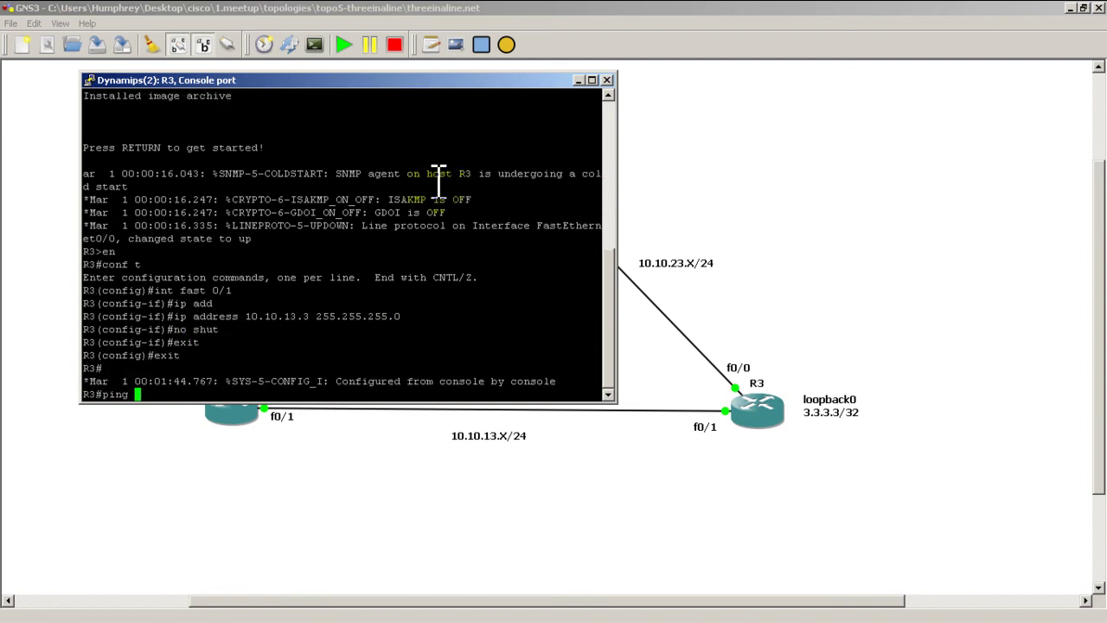
type("10.10.13")
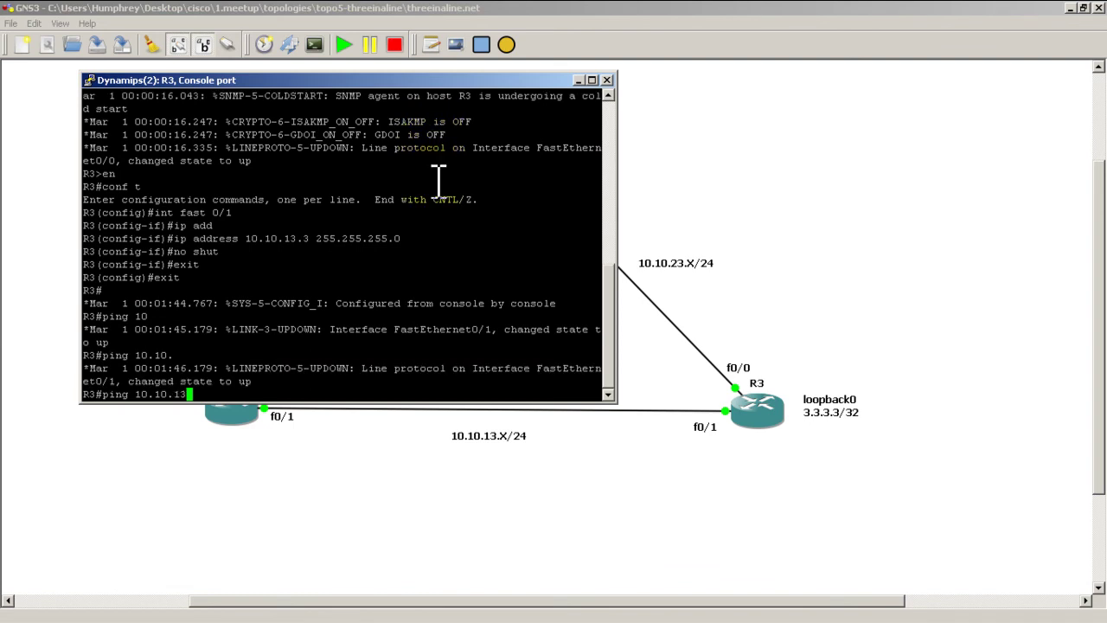
type(".1")
key("Return")
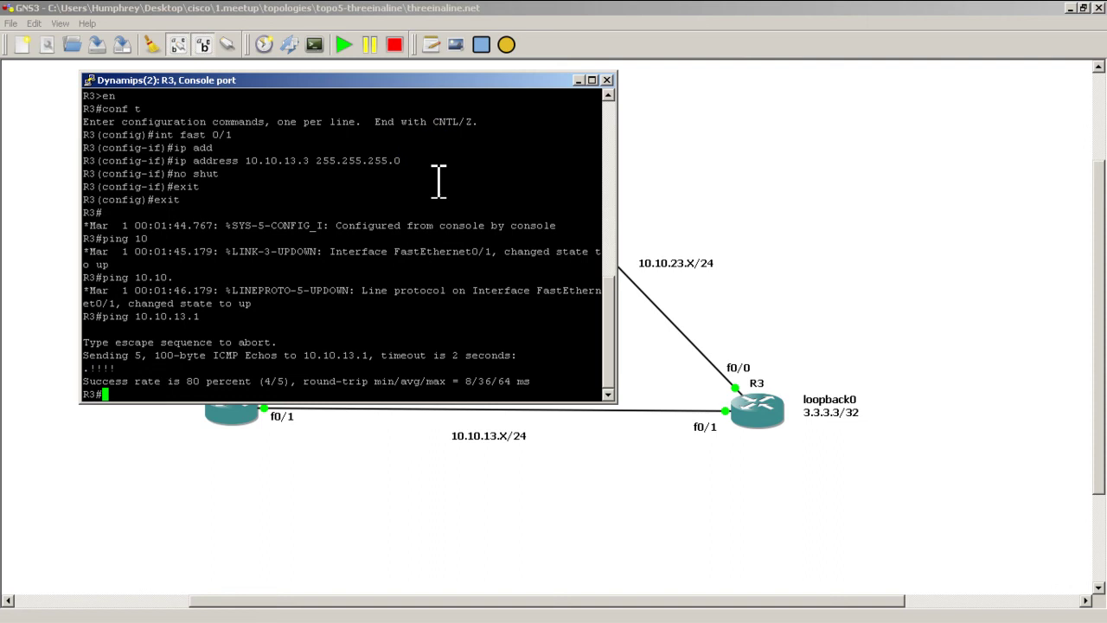
type("wr")
key("Return")
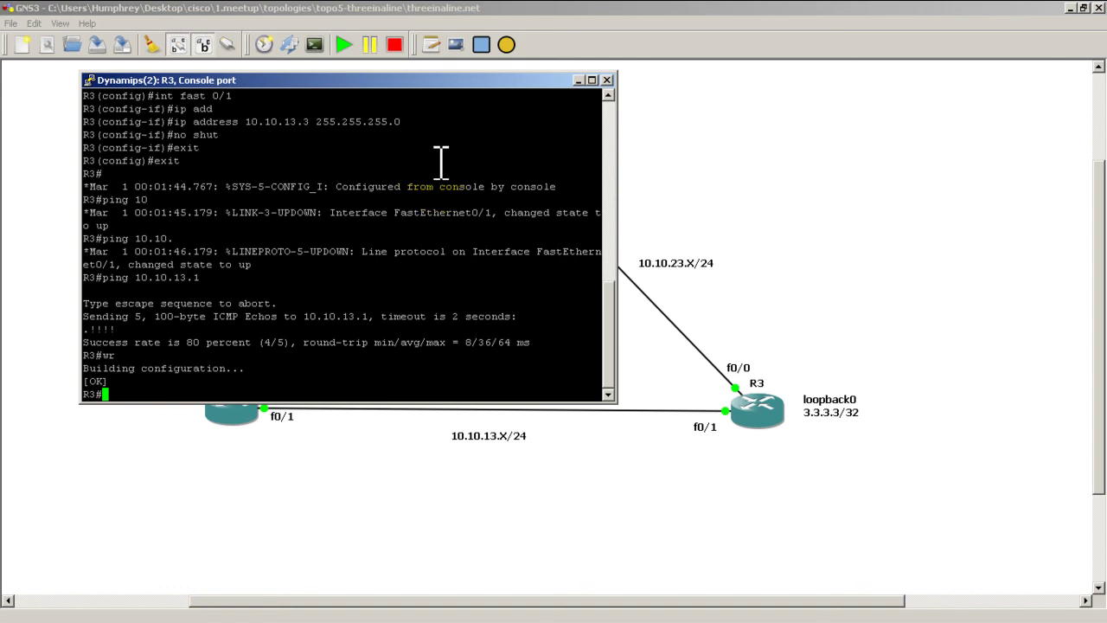
- Choose to extract the router configs to a directory, then cancel the Browse For Folder dialog
left_click(296, 46)
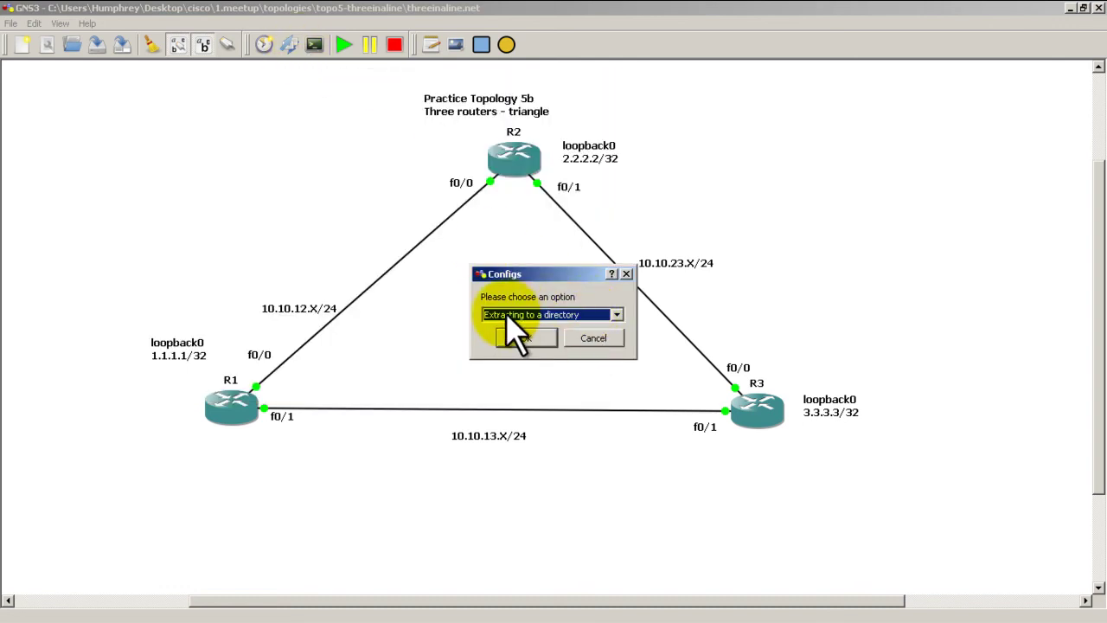
left_click(542, 333)
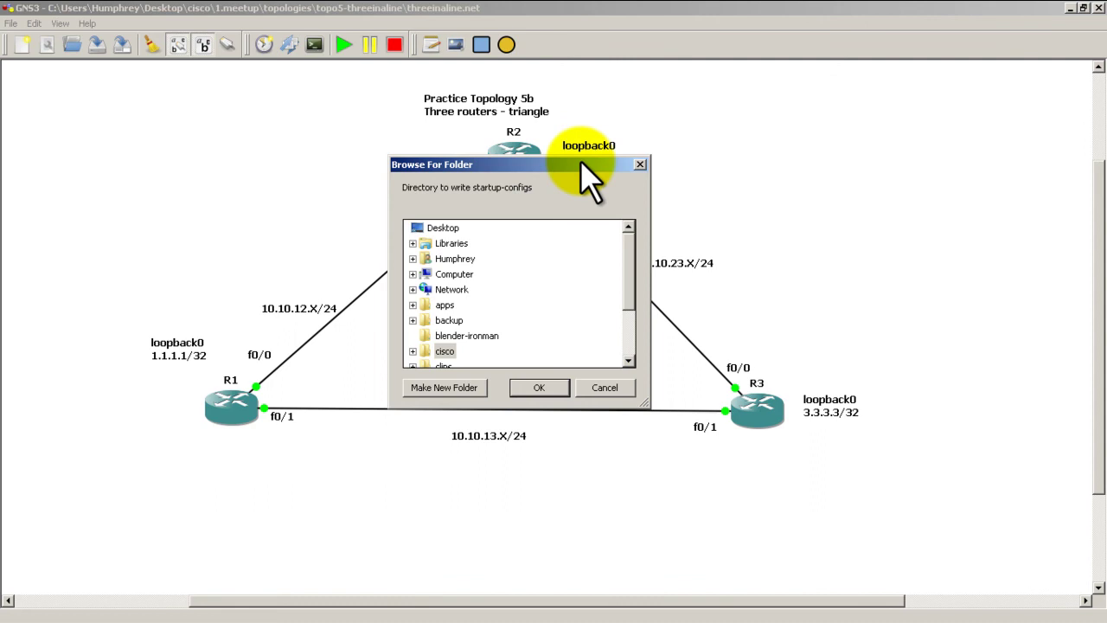
left_click(591, 386)
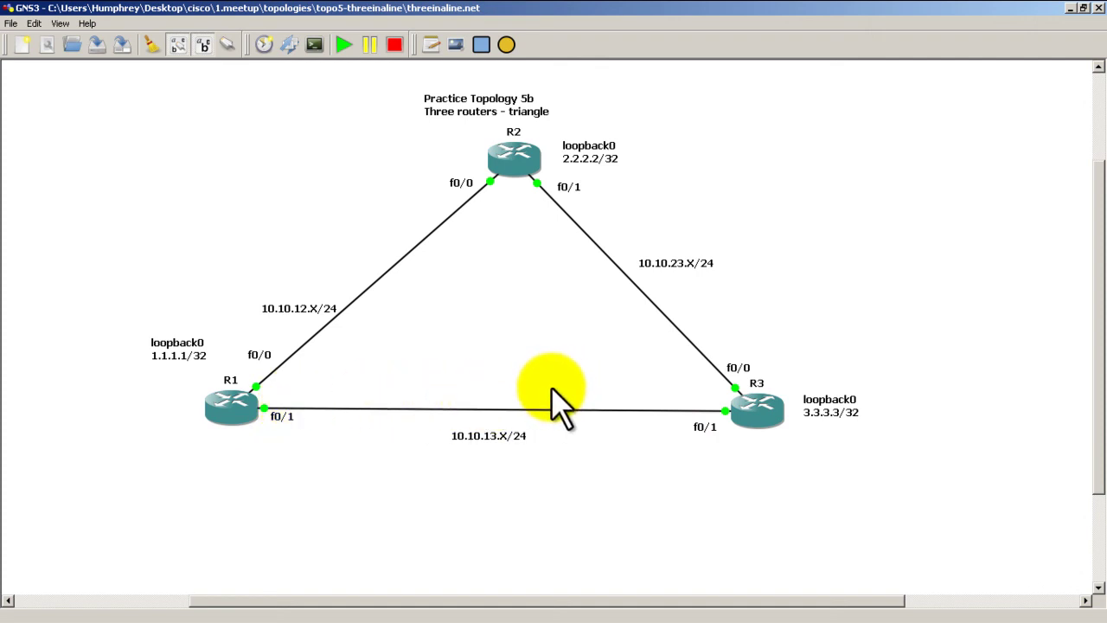
mouse_move(234, 406)
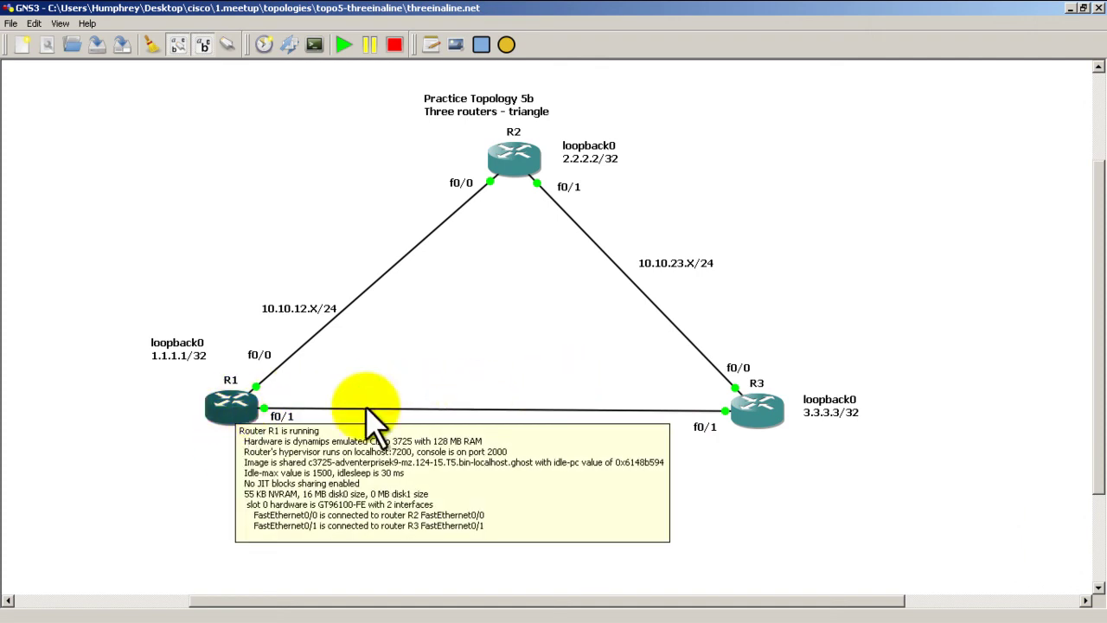
mouse_move(768, 415)
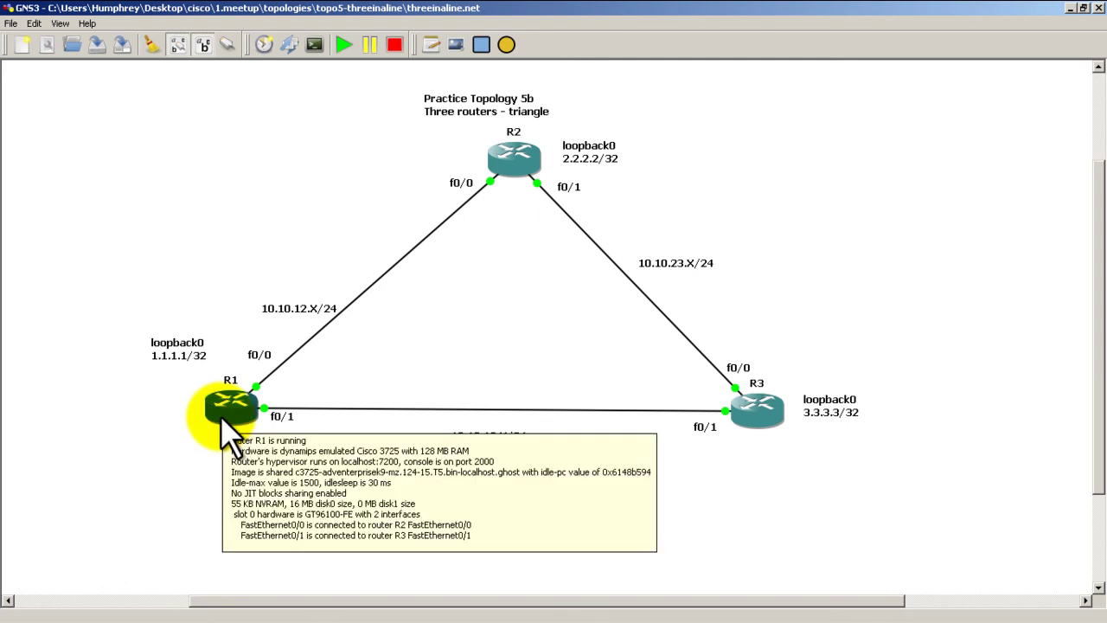
mouse_move(505, 152)
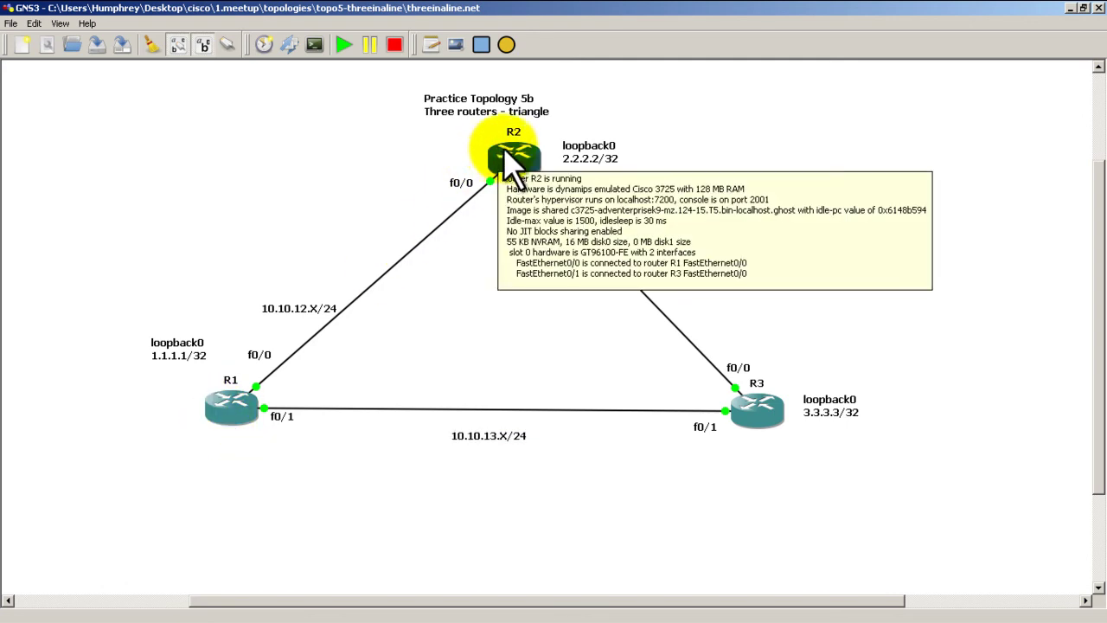
mouse_move(771, 395)
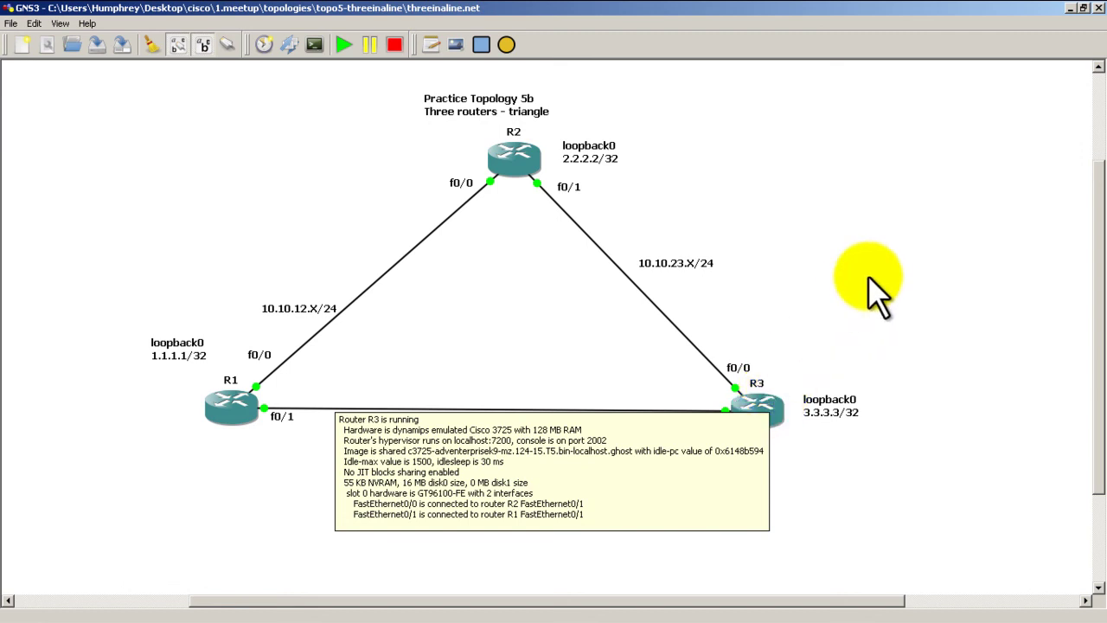